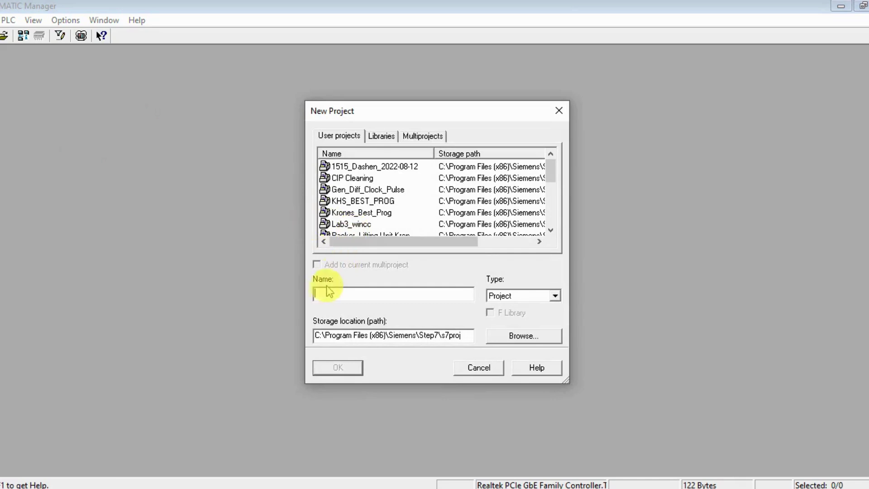
Create project PLC_PLC_COM_PNPN and insert a SIMATIC 300 station named PLC1.
text(PLC)
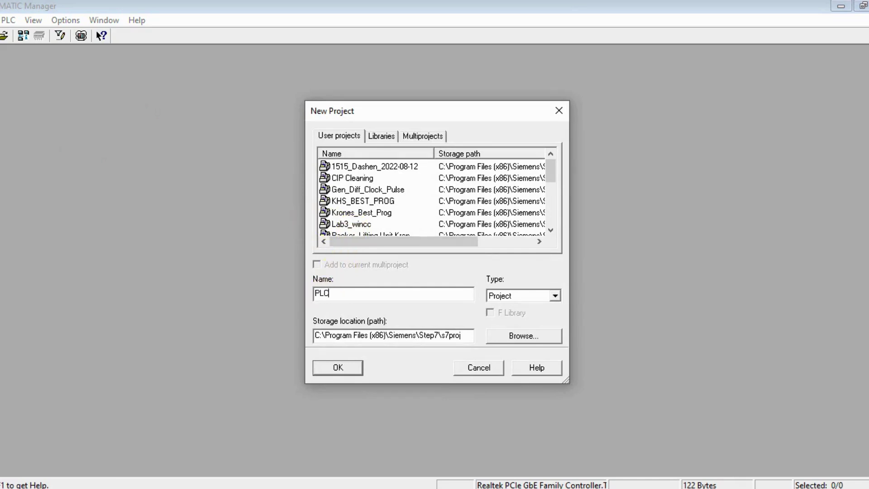
text(_PLC_COM_PNPN)
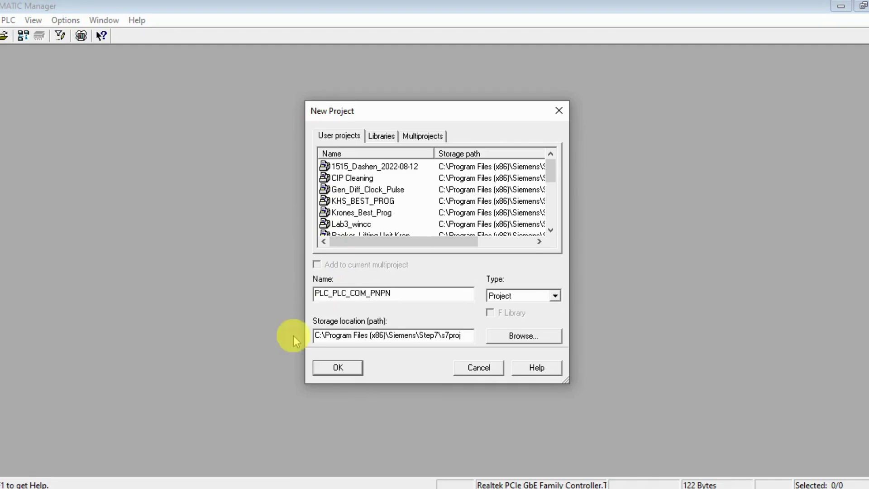
click(327, 367)
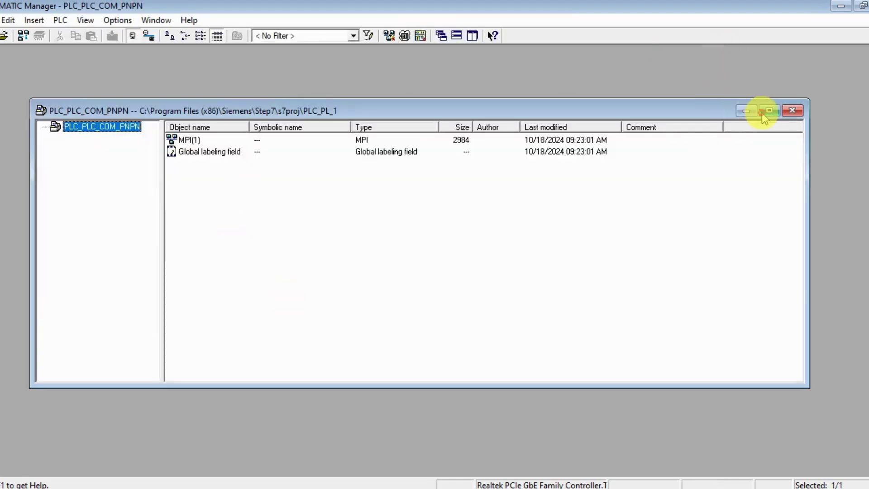
click(765, 112)
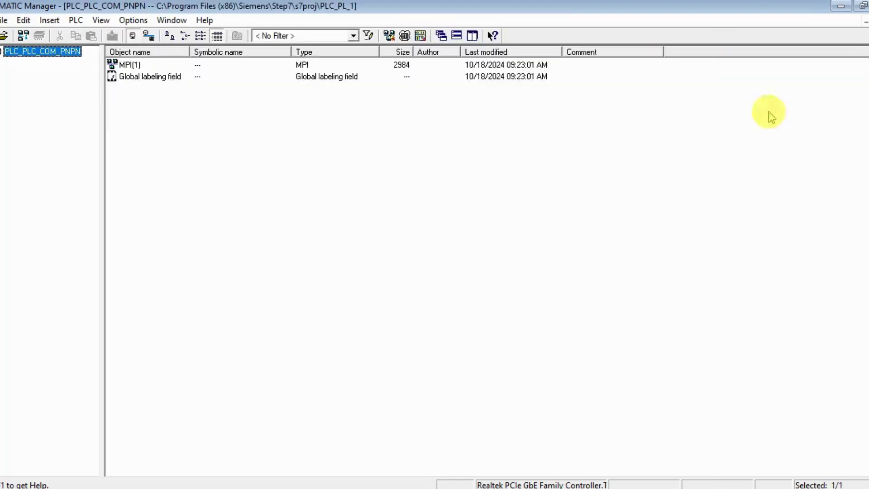
right_click(53, 55)
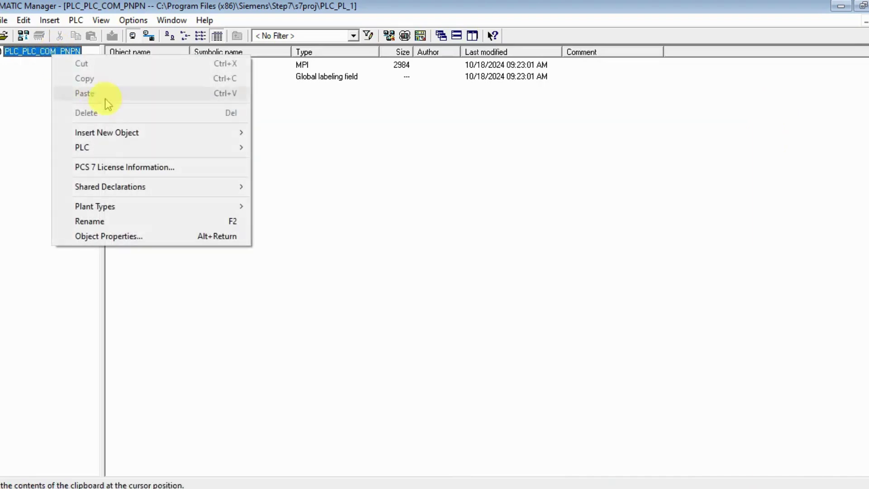
mouse_move(180, 132)
click(304, 148)
text(PLC1)
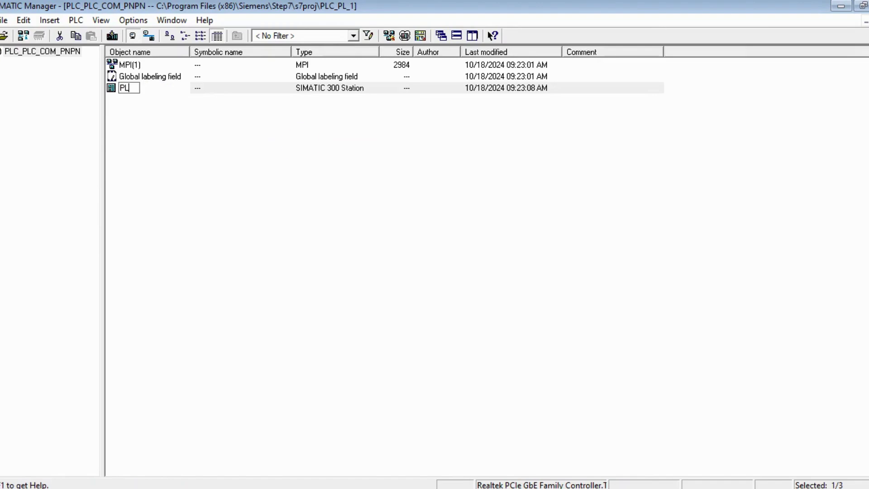
click(288, 147)
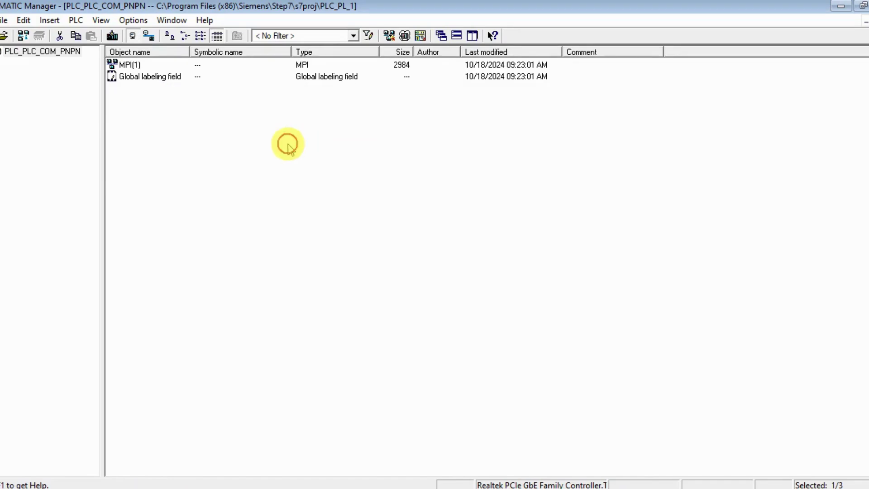
Insert a second SIMATIC 300 station named PLC2 and show PLC1's contents.
click(27, 52)
right_click(27, 51)
mouse_move(153, 131)
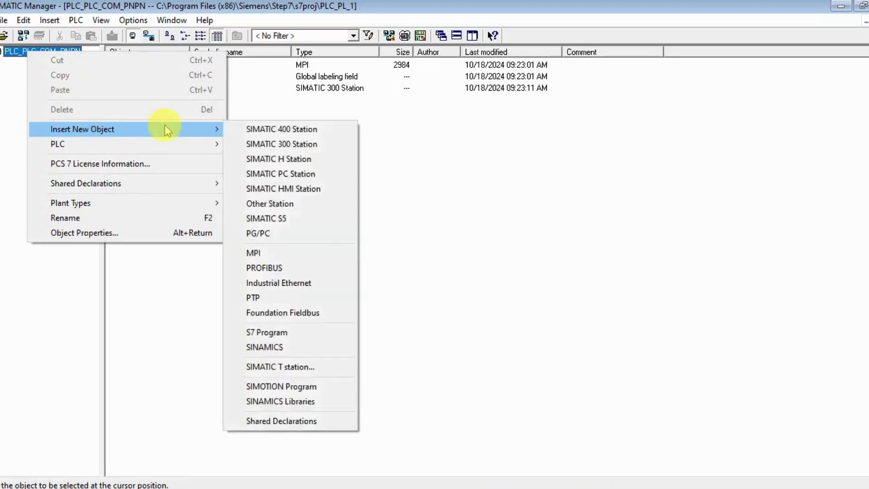
click(289, 143)
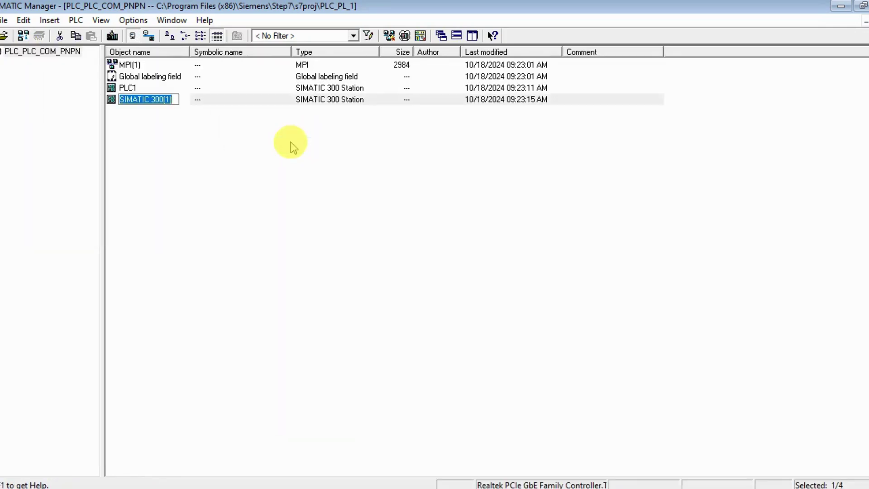
text(PLC2)
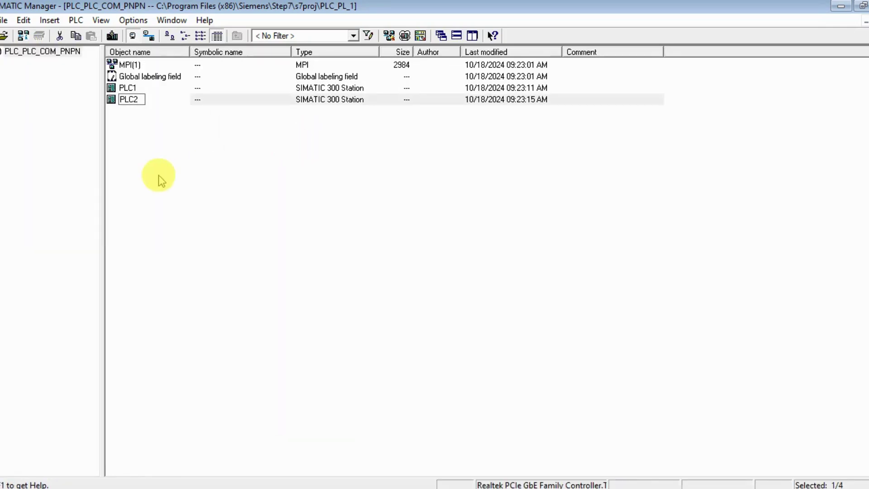
click(159, 176)
double_click(42, 51)
click(18, 62)
Insert a Rail and place CPU 317-2 PN/DP 6ES7 317-2EK14-0AB0 V3.2 in slot 2.
double_click(131, 67)
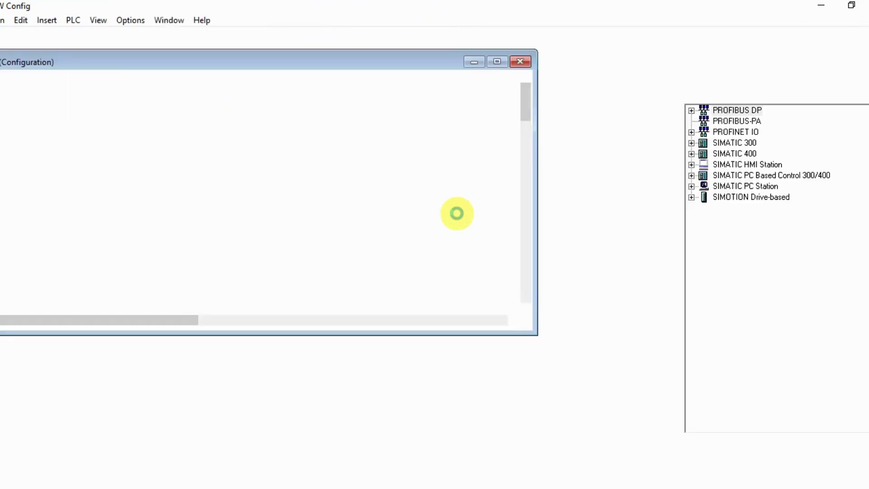
click(691, 143)
click(705, 230)
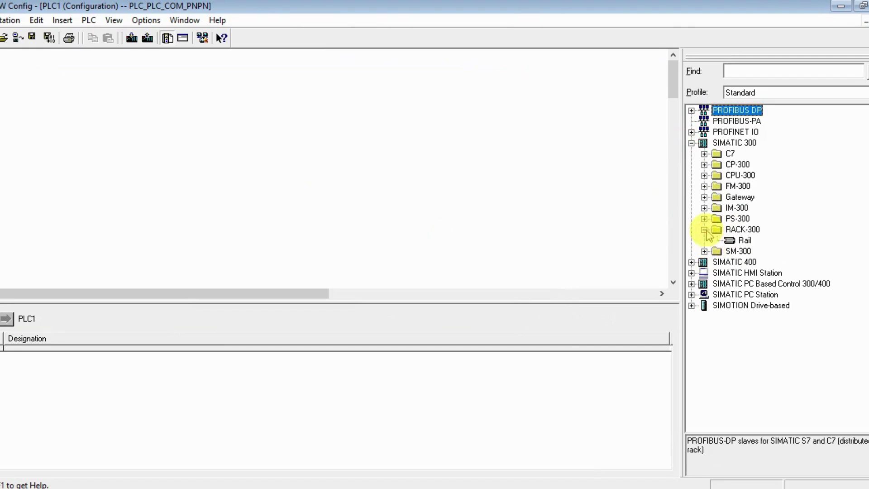
double_click(744, 241)
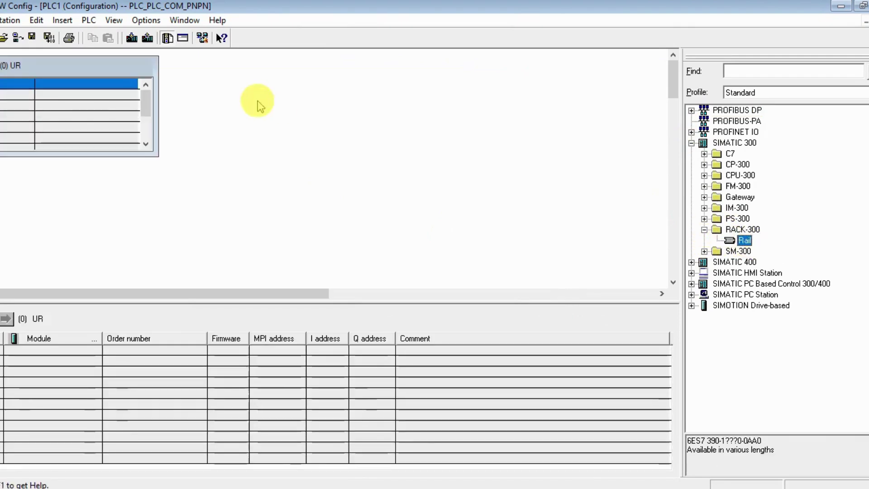
click(116, 95)
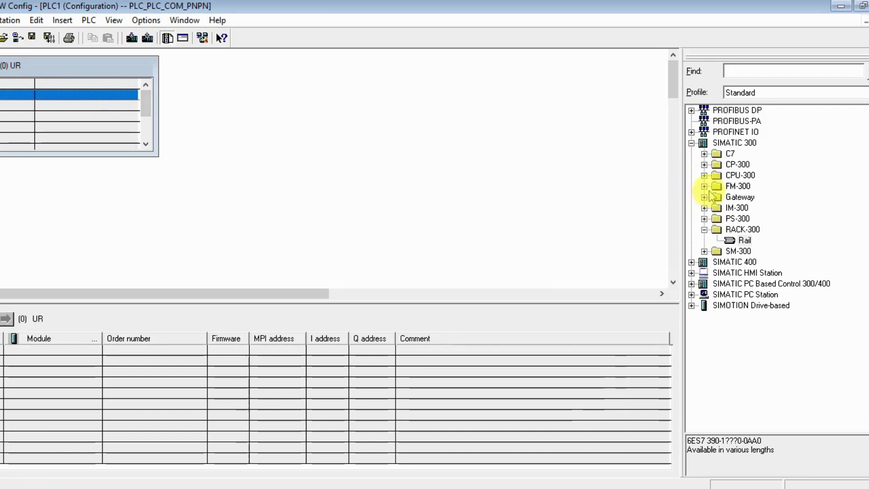
click(705, 175)
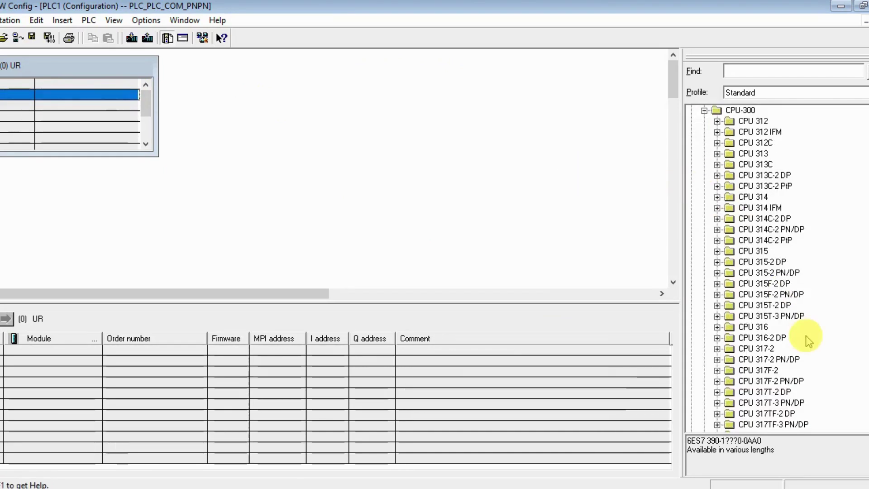
click(743, 362)
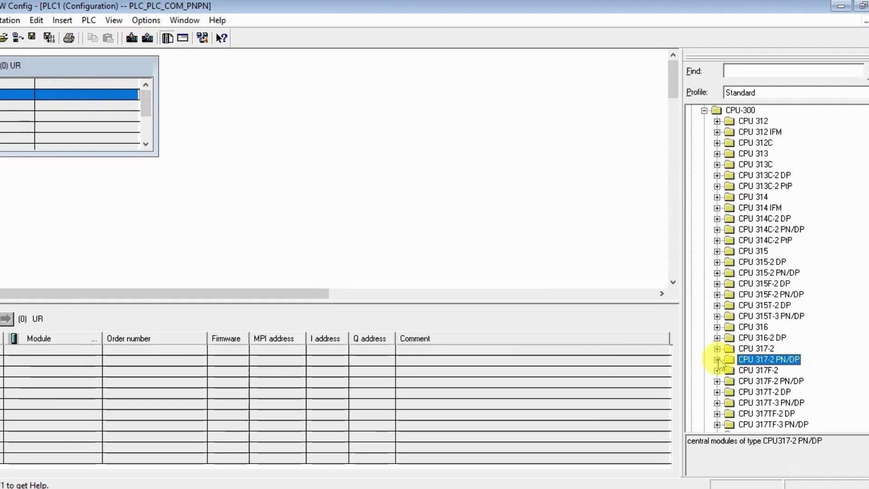
double_click(744, 362)
click(730, 392)
click(760, 412)
drag(760, 412, 496, 158)
Network the CPU on new subnet ETH1 with IP address 192.168.10.10.
click(536, 304)
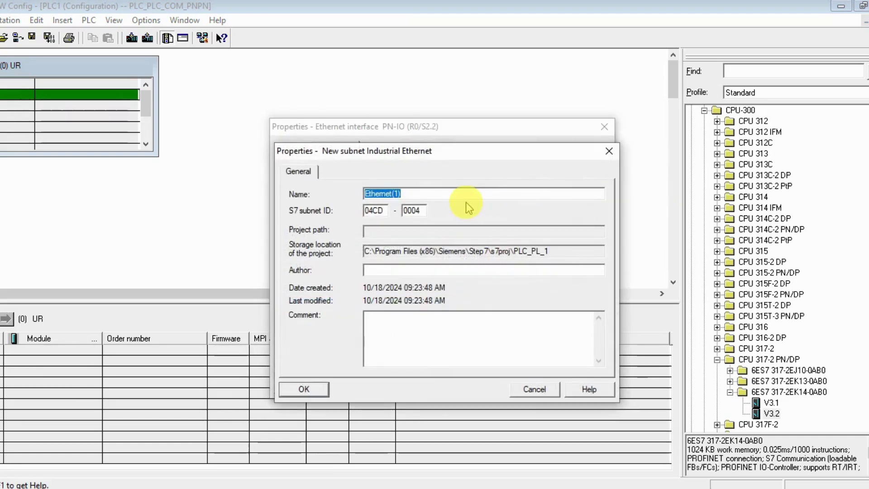
text(R)
key(BackSpace)
text(ETH1)
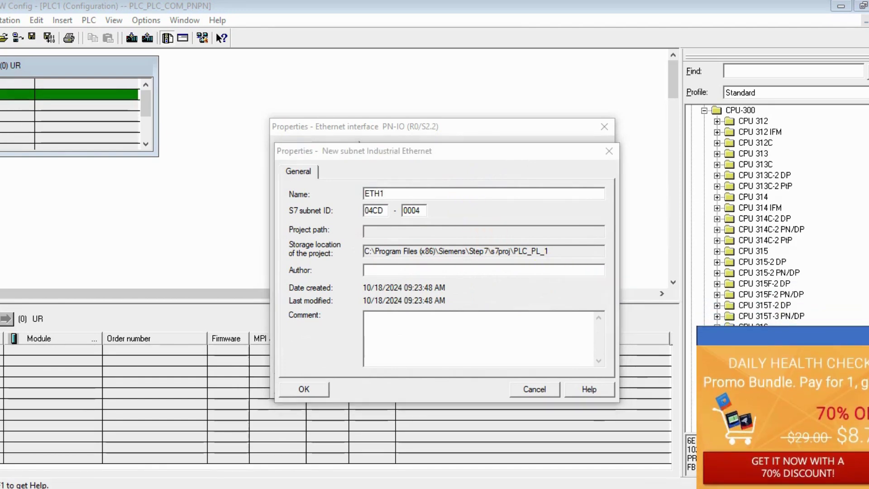
click(312, 390)
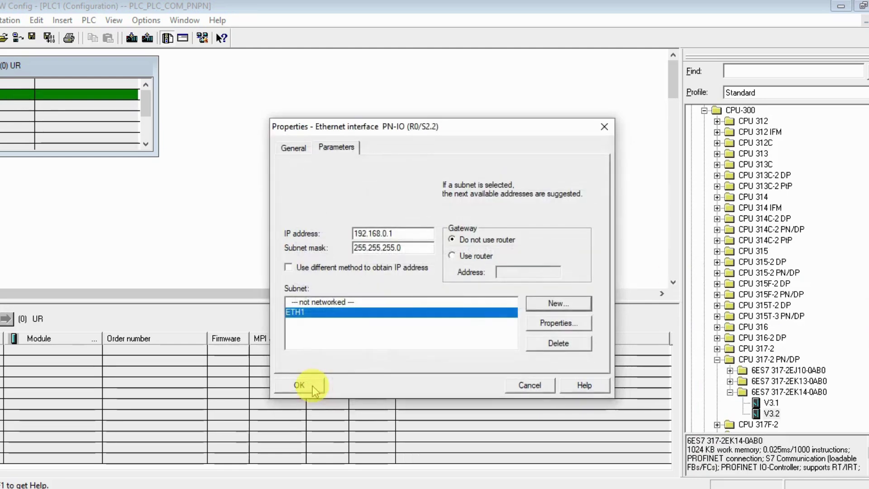
click(385, 233)
text(1)
click(399, 234)
text(0)
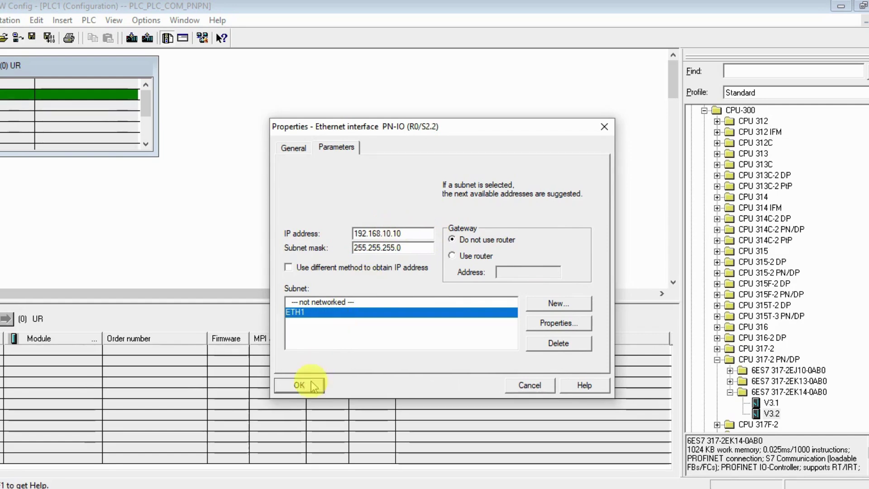
click(301, 385)
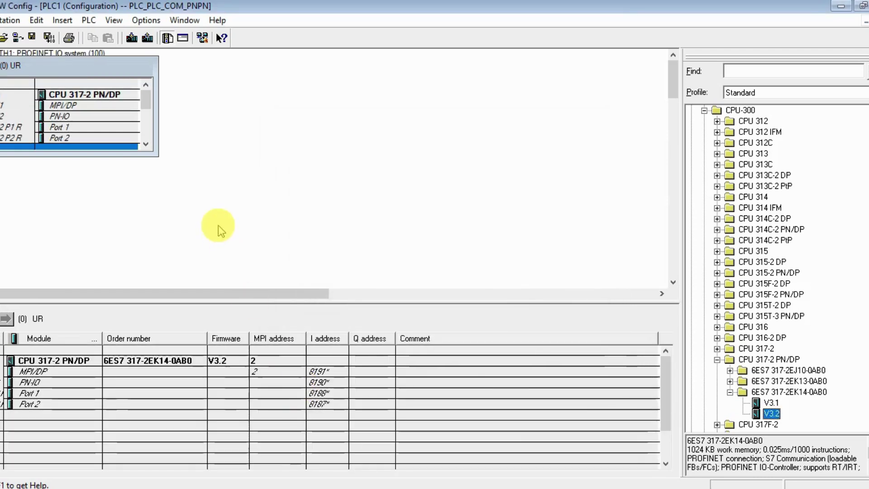
Rearrange station PLC1, enlarge the rack view and select the ETH1 PROFINET IO system.
key(Left)
key(Return)
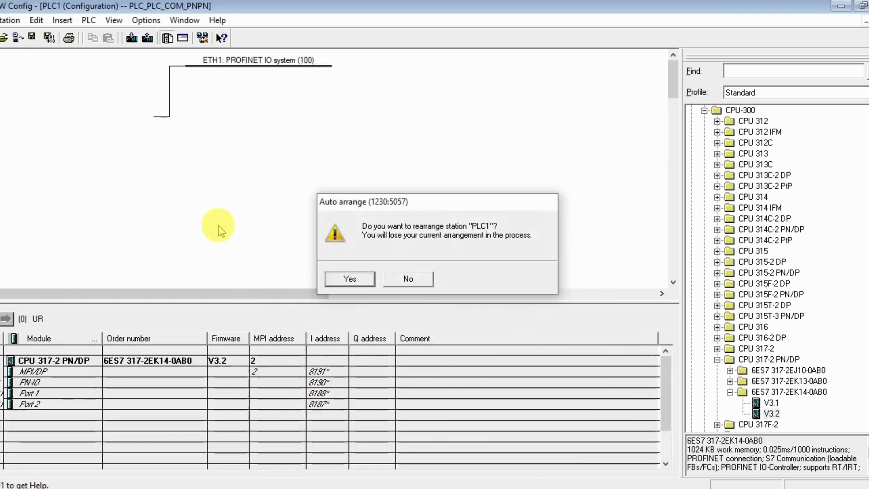
drag(119, 154, 117, 223)
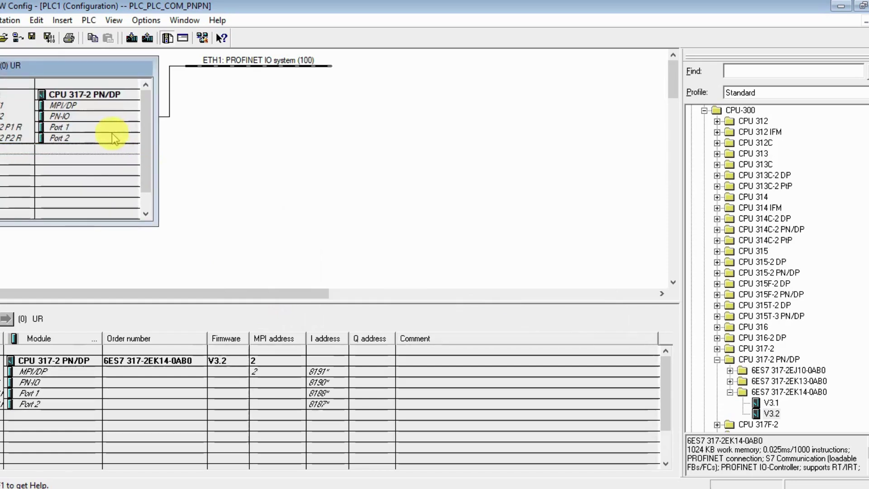
click(270, 66)
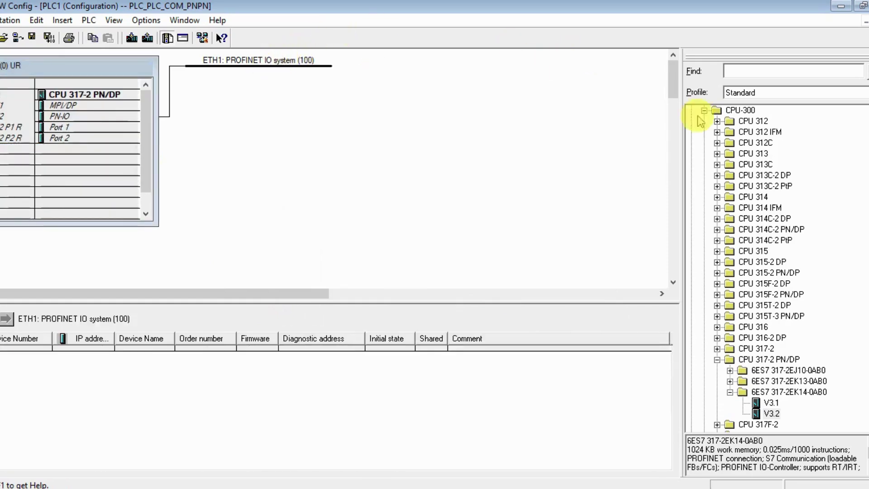
click(717, 360)
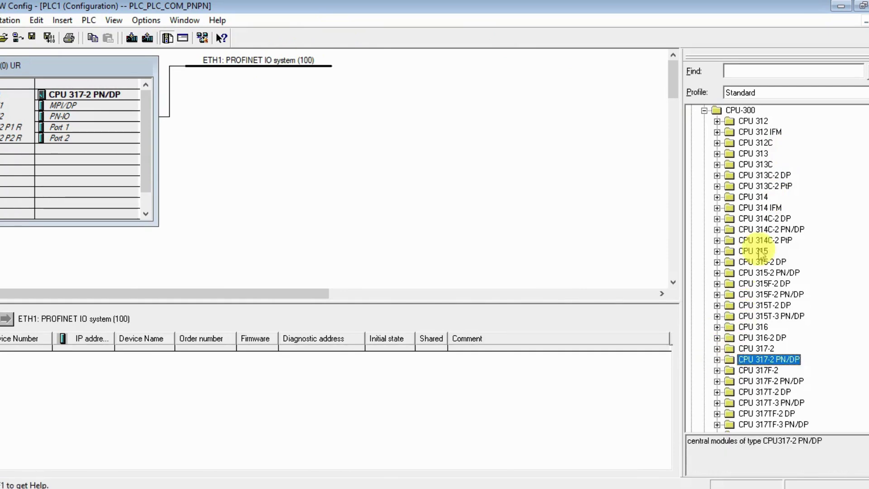
click(704, 111)
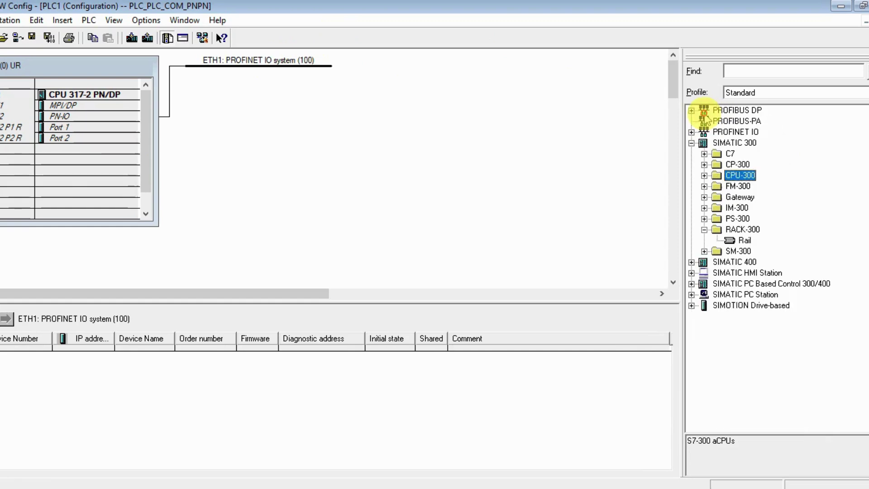
click(691, 142)
Attach PN/PN Coupler V3.0 X1 from PROFINET IO > Gateway to the PROFINET IO system.
click(691, 132)
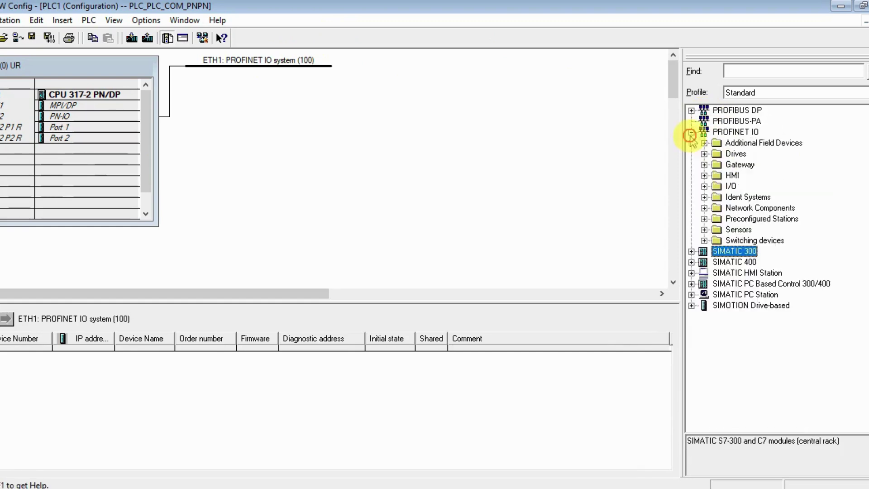
click(705, 164)
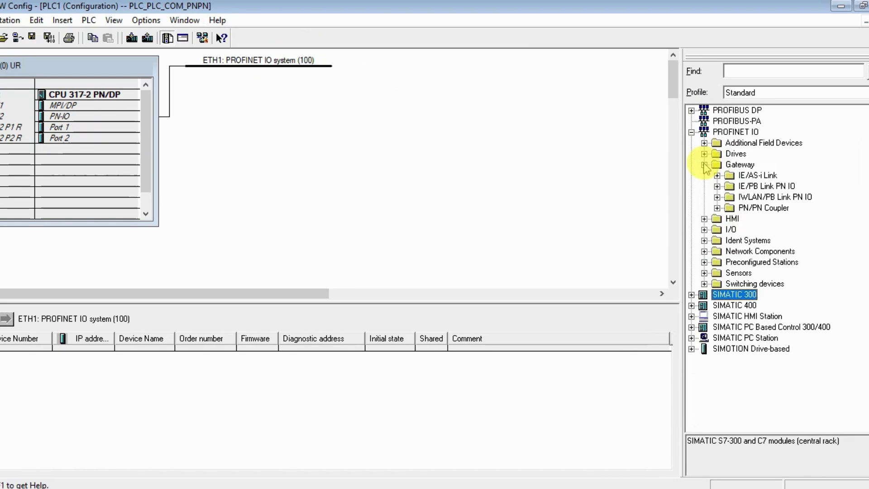
click(742, 208)
click(718, 208)
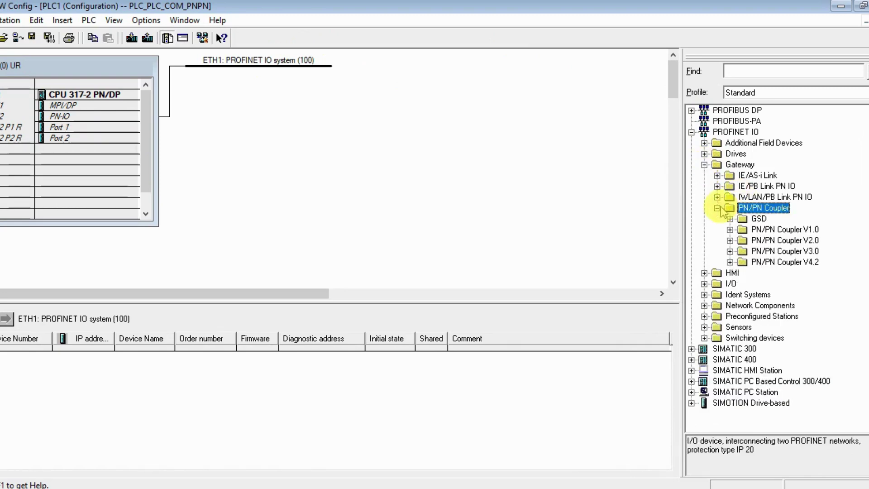
click(730, 262)
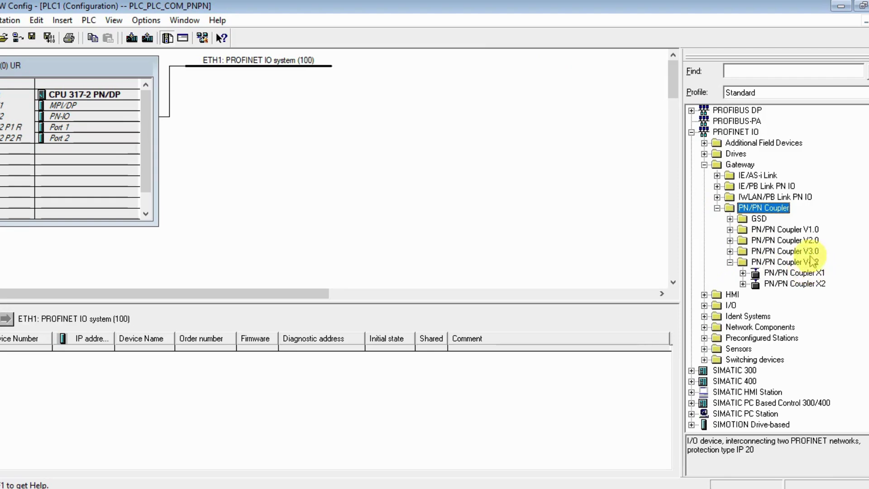
click(731, 262)
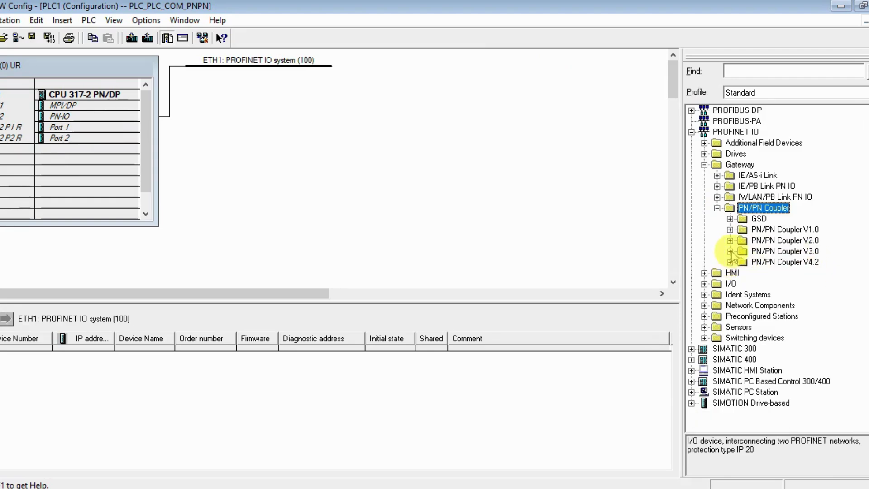
click(743, 253)
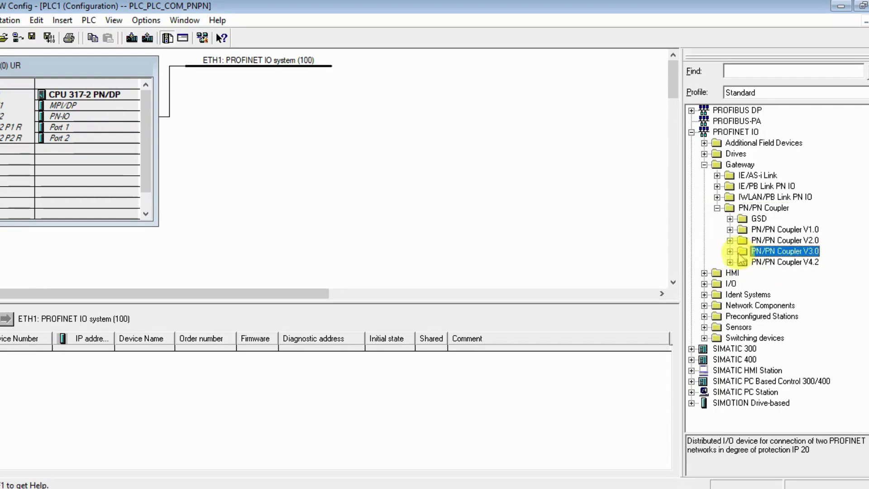
double_click(742, 255)
drag(755, 263, 265, 72)
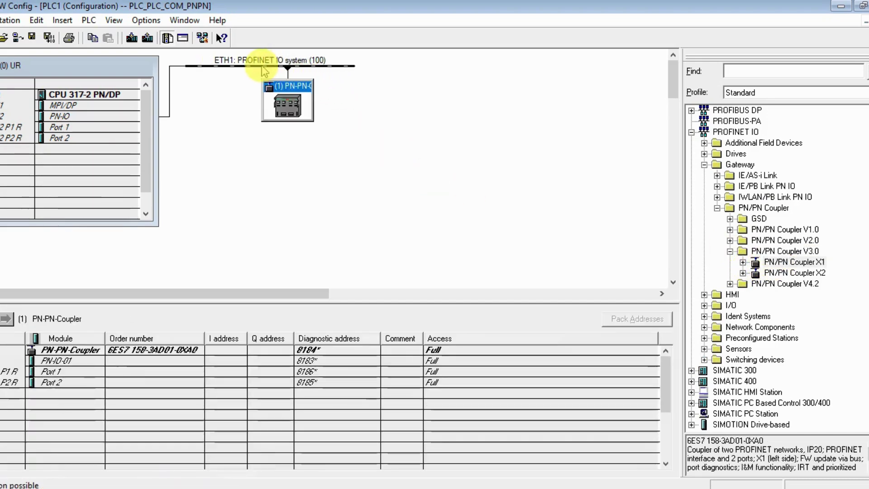
Name the coupler PN-CO-20 at IP 192.168.10.20, then display the PN PN COUPLER picture.
double_click(288, 100)
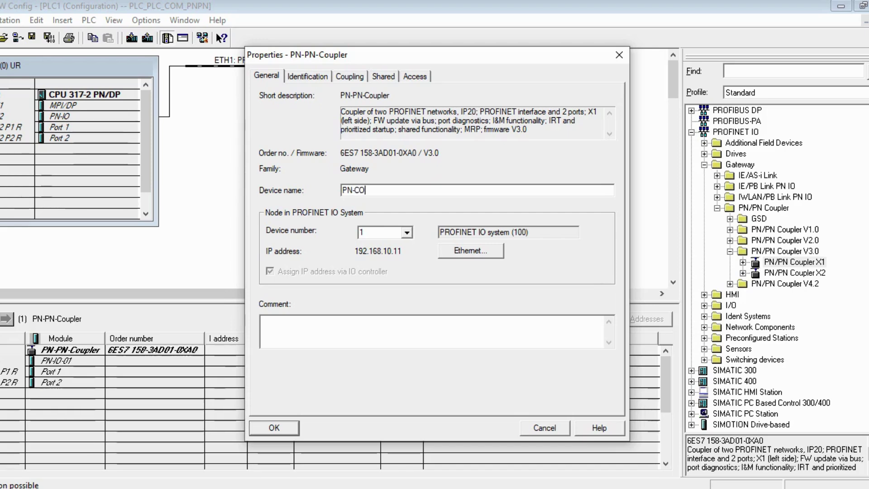
text(_20)
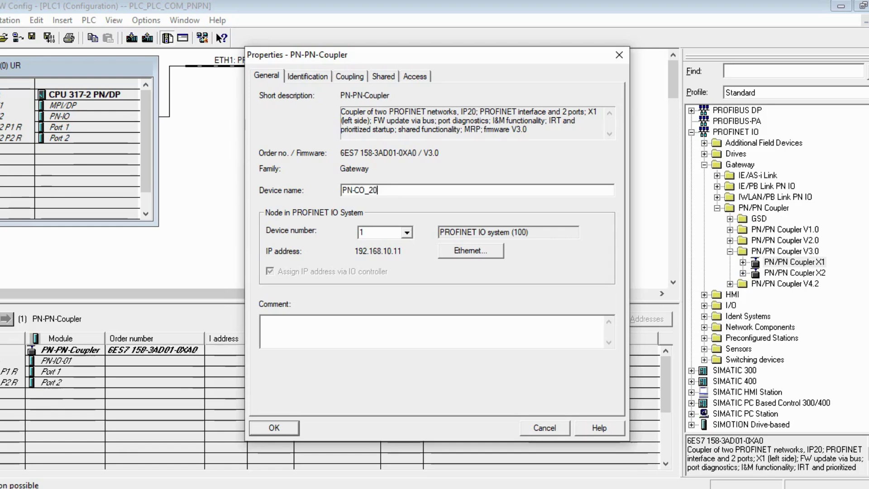
click(490, 252)
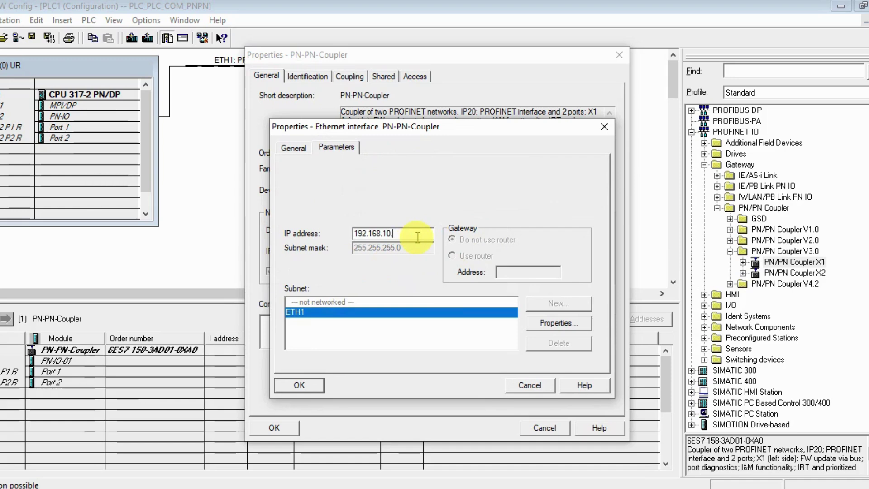
text(20)
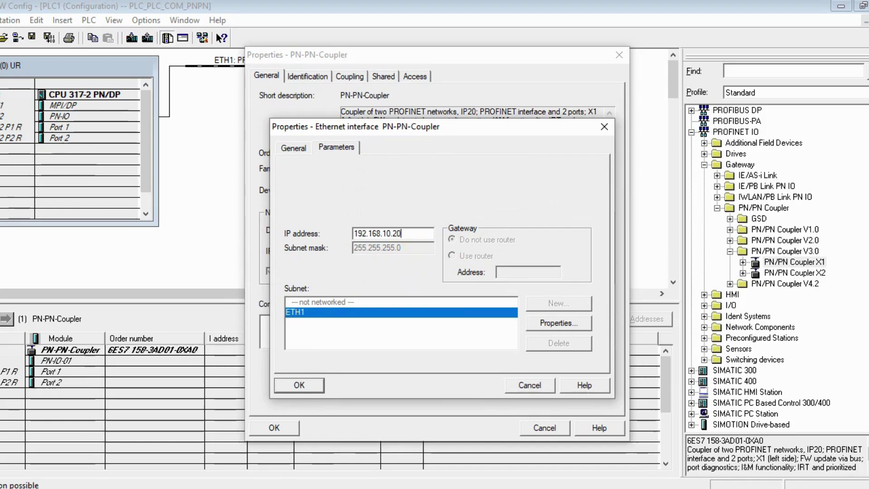
click(291, 385)
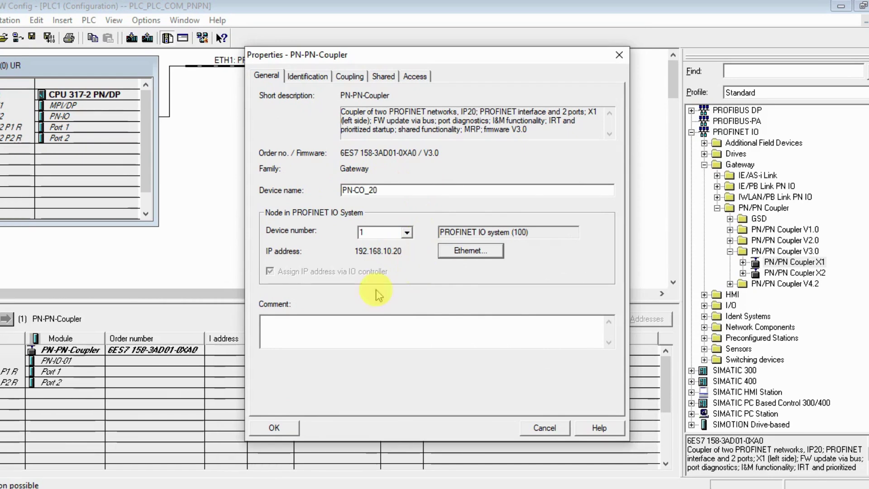
click(281, 428)
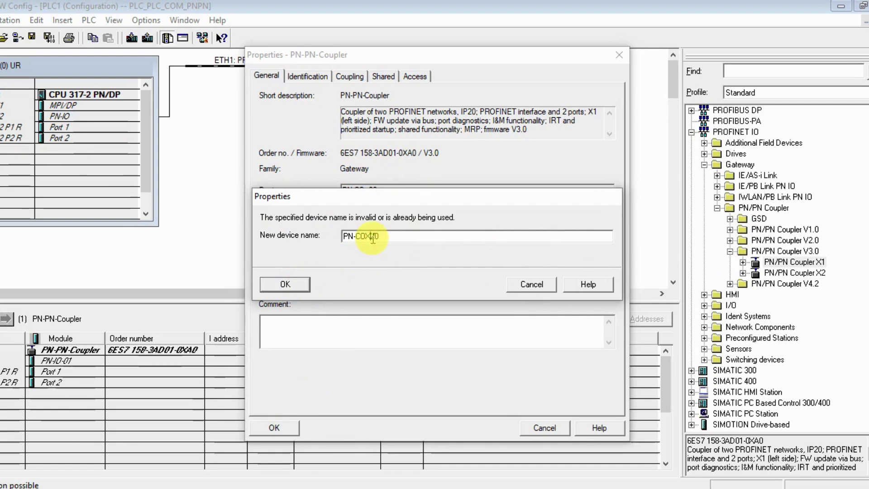
click(309, 285)
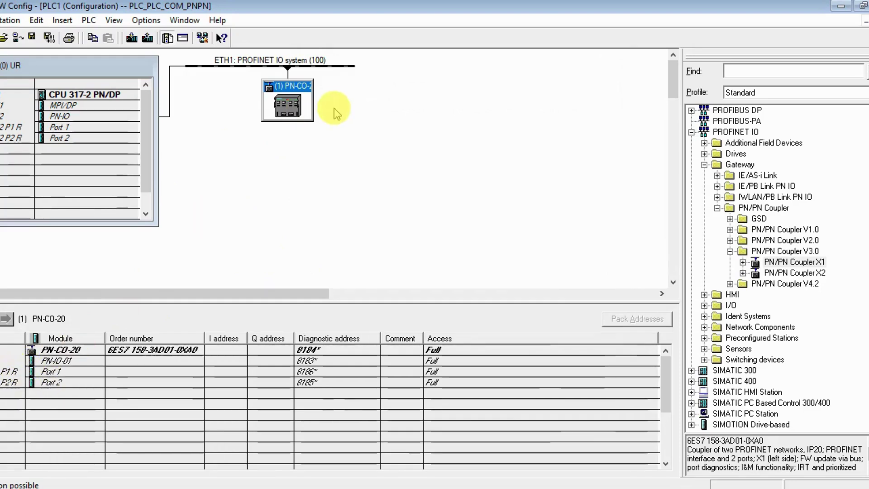
click(563, 481)
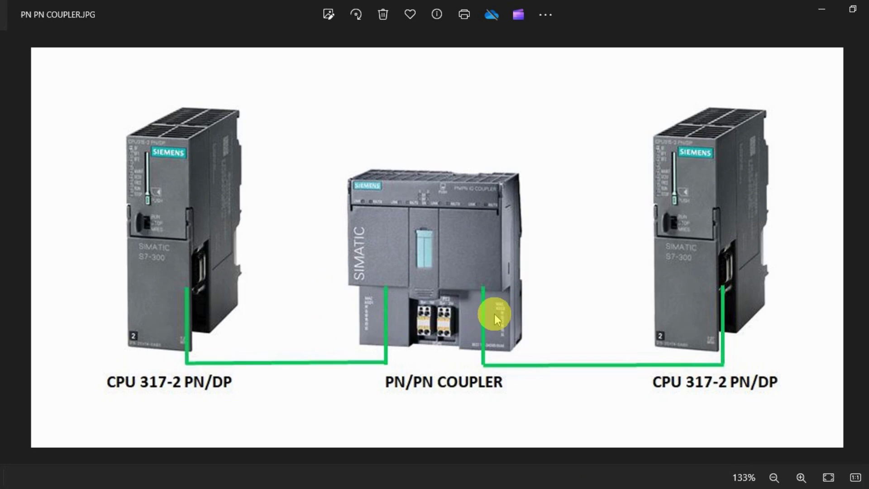
Minimize the Photos window showing the coupler wiring picture to return to HW Config.
click(822, 8)
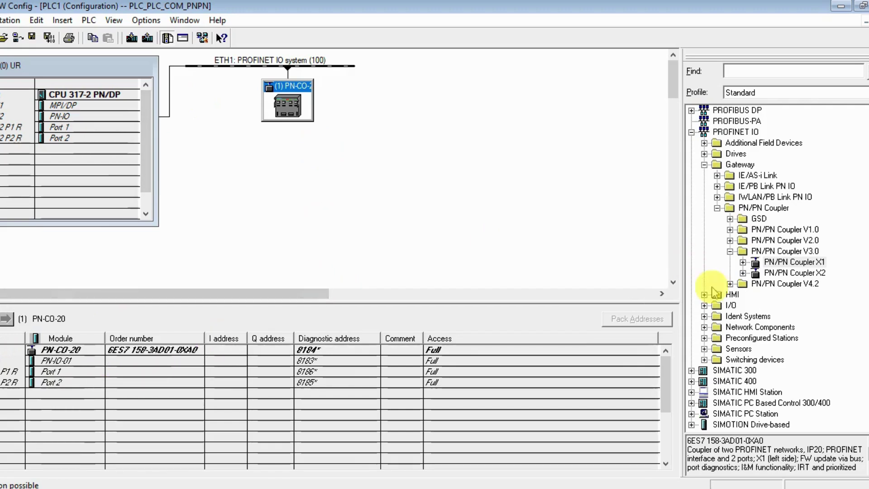
Insert two Universal modules into PN/PN Coupler X1.
click(742, 262)
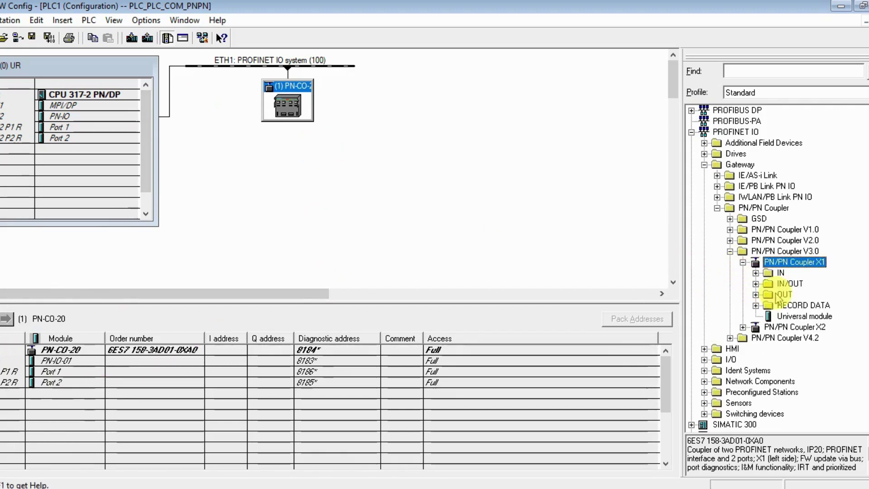
click(800, 317)
double_click(801, 317)
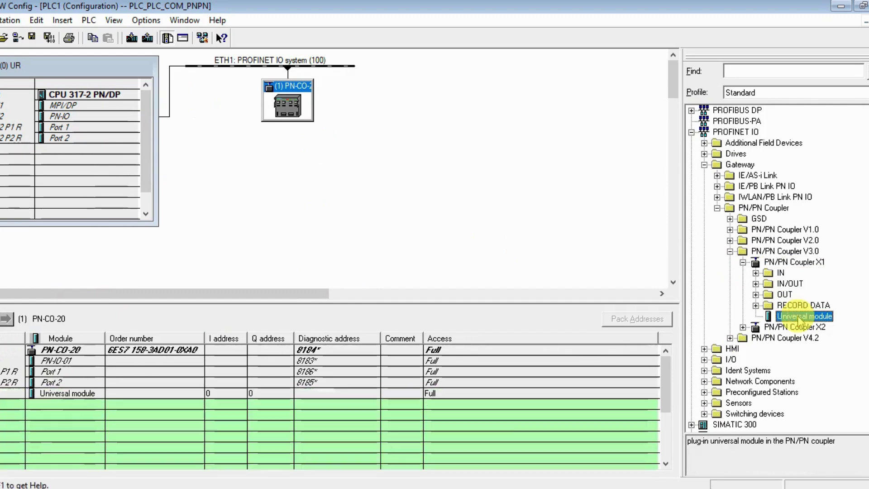
double_click(797, 323)
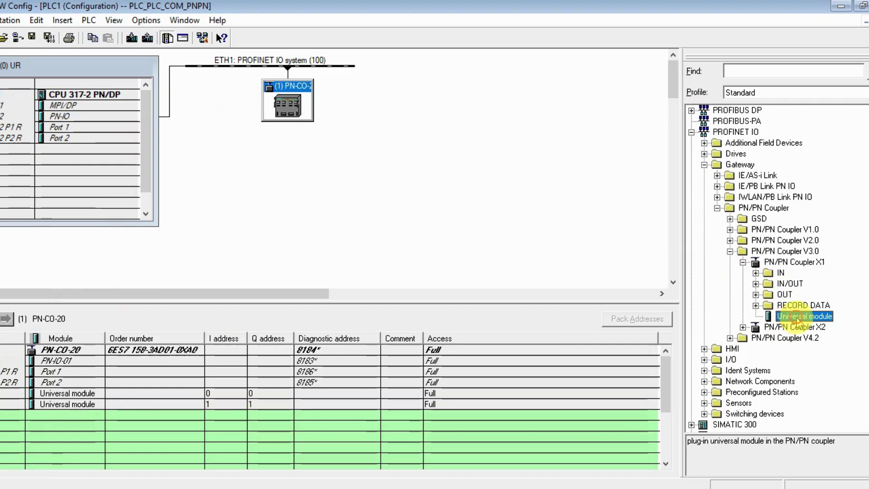
Give the first Universal module inputs and outputs starting at 256 with length 20.
click(232, 394)
double_click(231, 393)
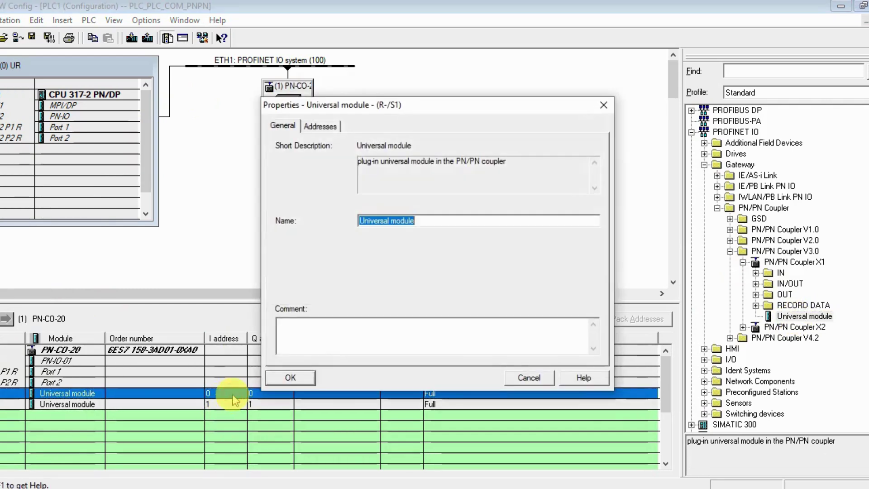
click(320, 125)
double_click(334, 189)
text(256)
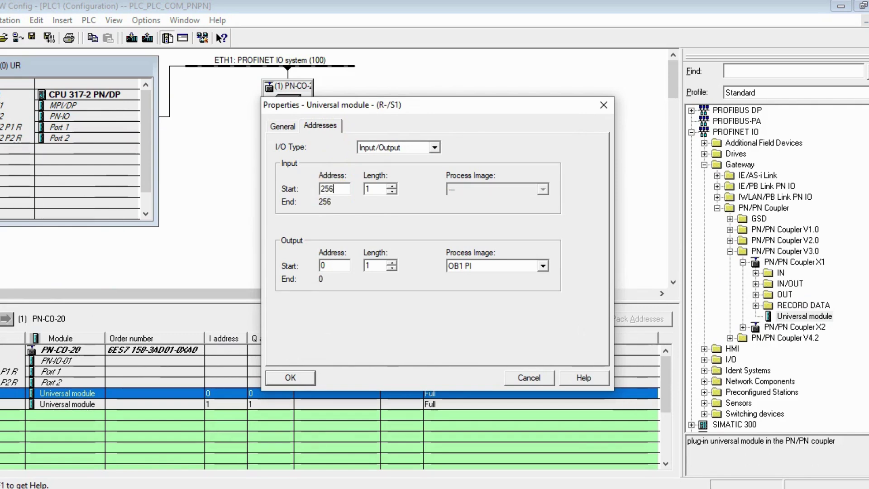
click(378, 189)
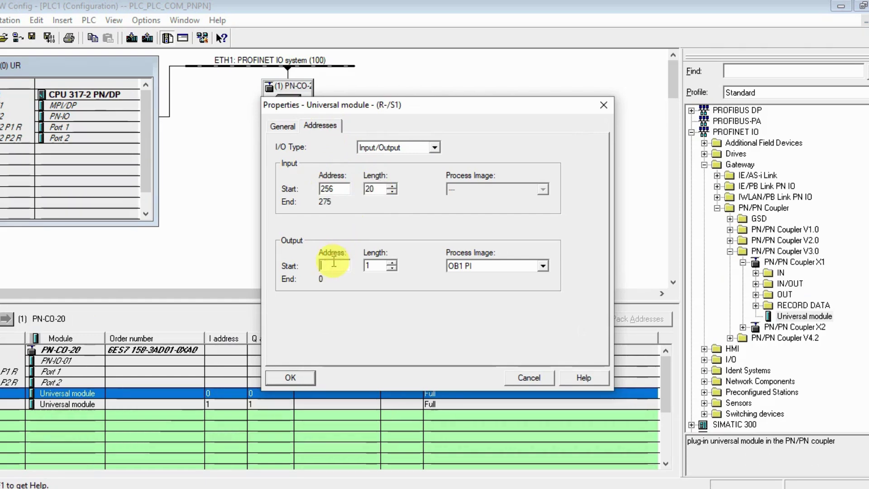
text(256)
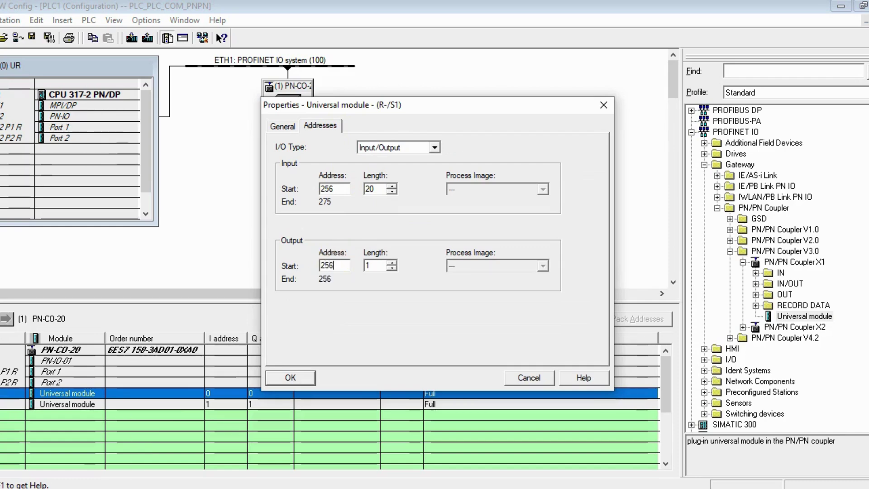
click(386, 262)
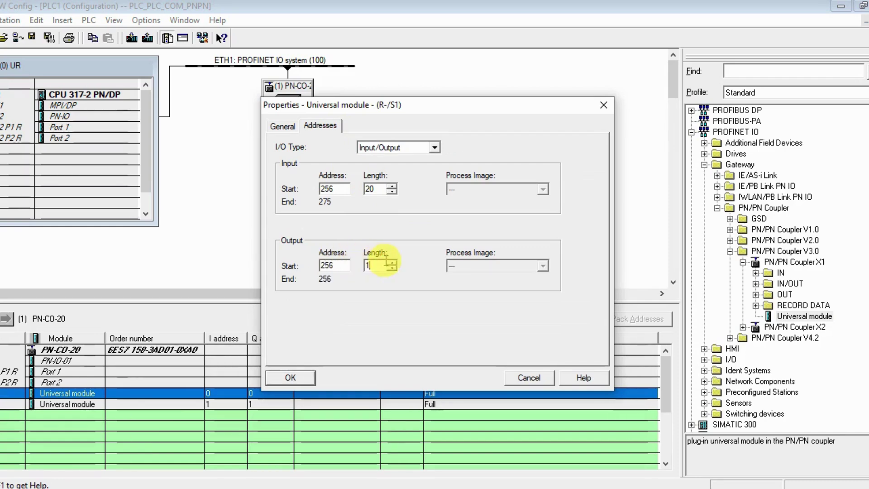
key(BackSpace)
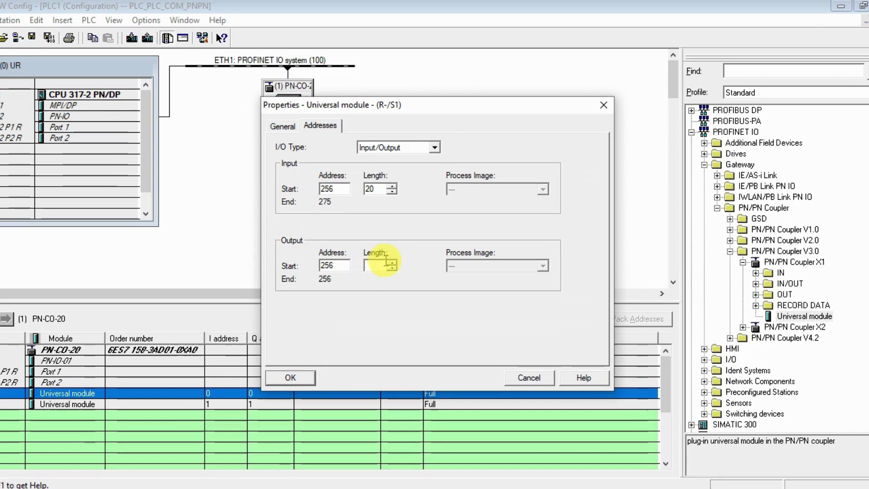
text(20)
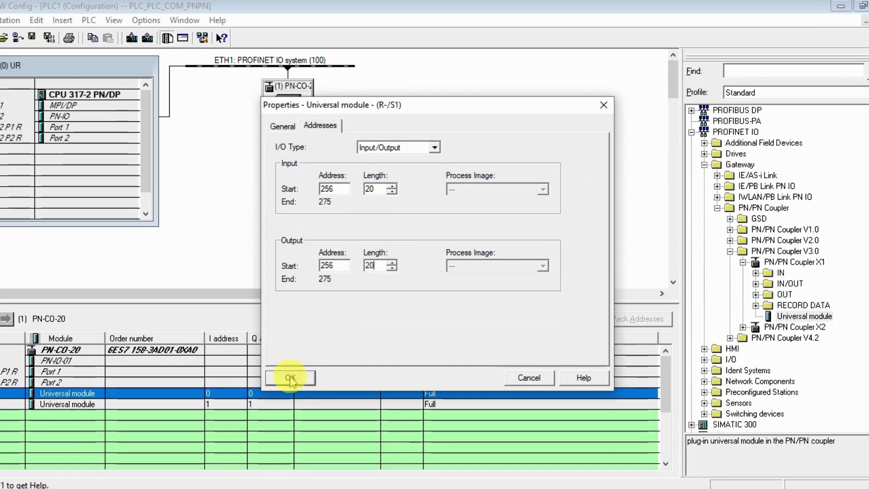
click(291, 378)
Set the second Universal module's inputs and outputs to start 300, length 64, then save and compile.
click(240, 403)
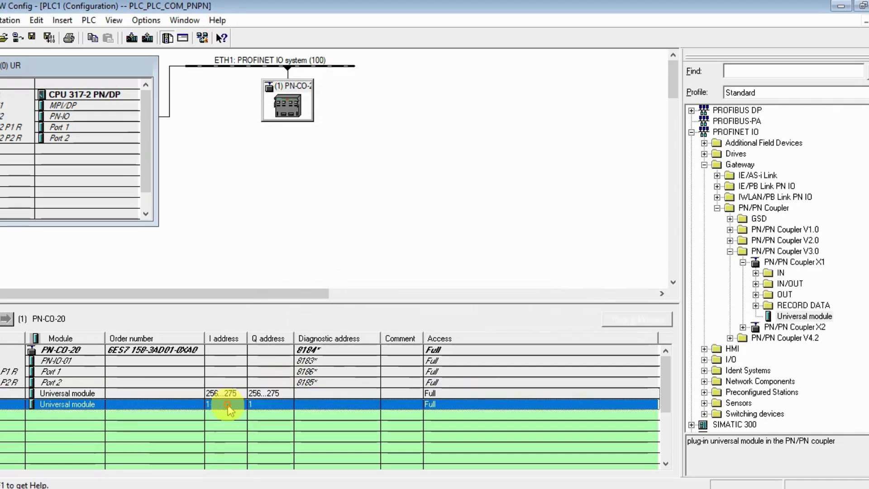
double_click(228, 404)
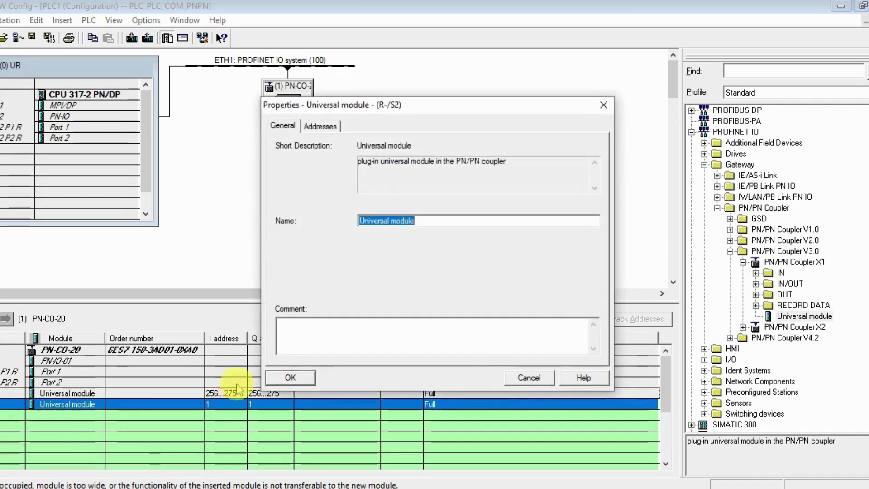
click(325, 126)
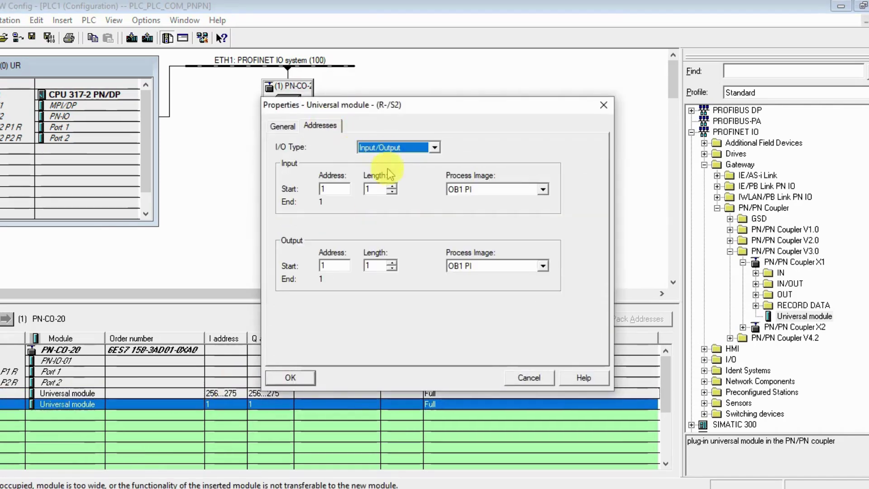
click(338, 189)
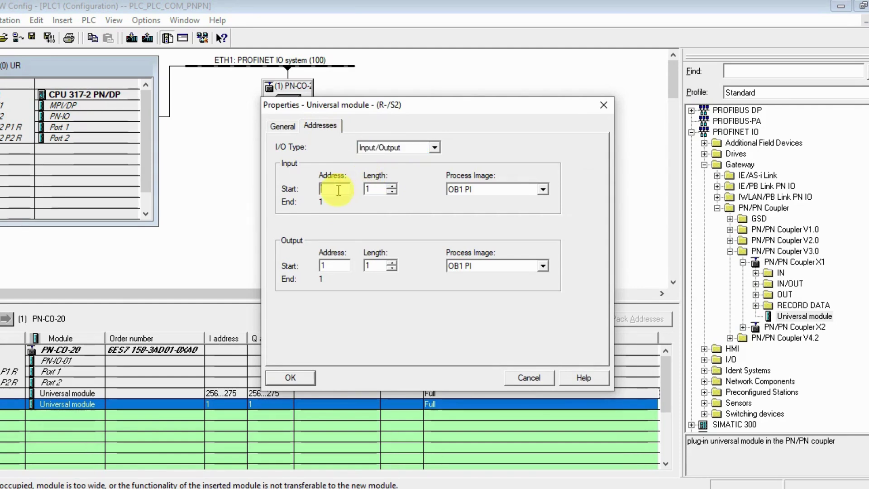
text(300)
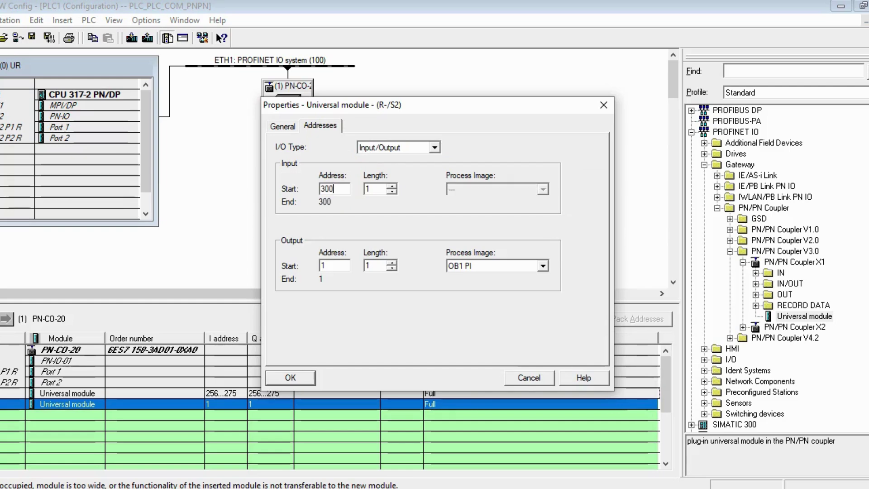
click(378, 189)
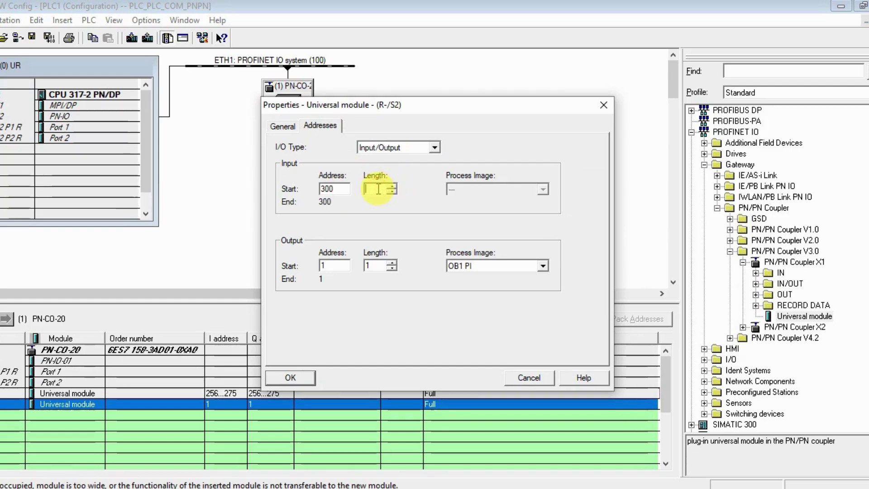
text(64)
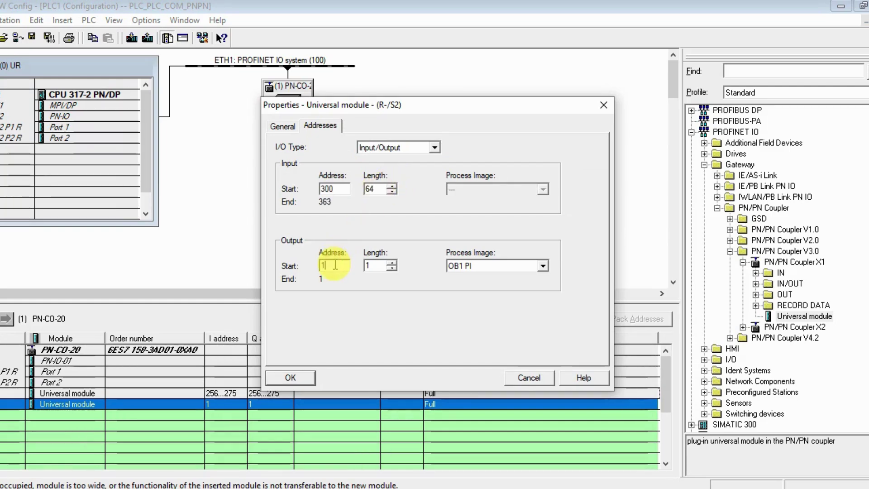
text(300)
click(375, 266)
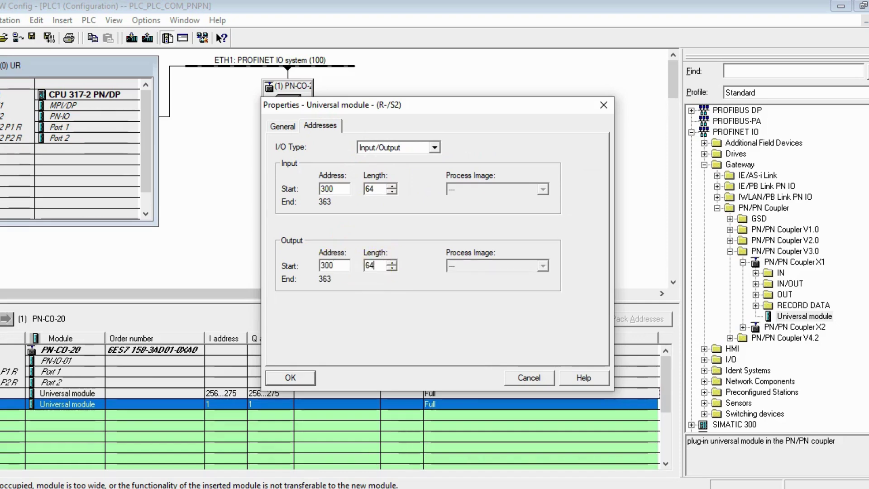
text(64)
click(290, 379)
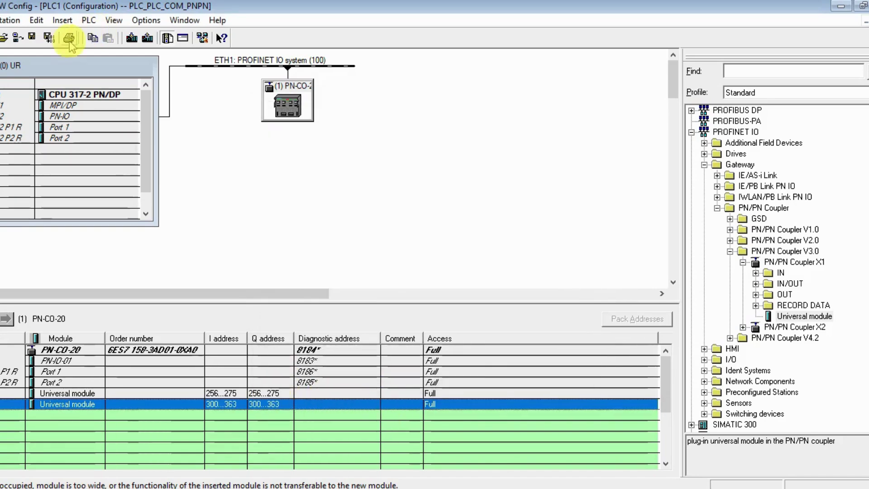
click(48, 37)
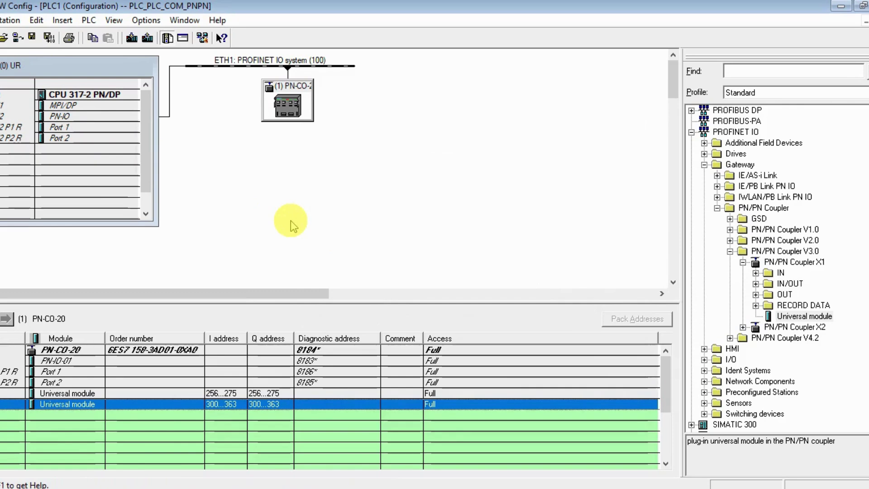
Close PLC1's HW Config and open the hardware of station PLC2.
click(867, 5)
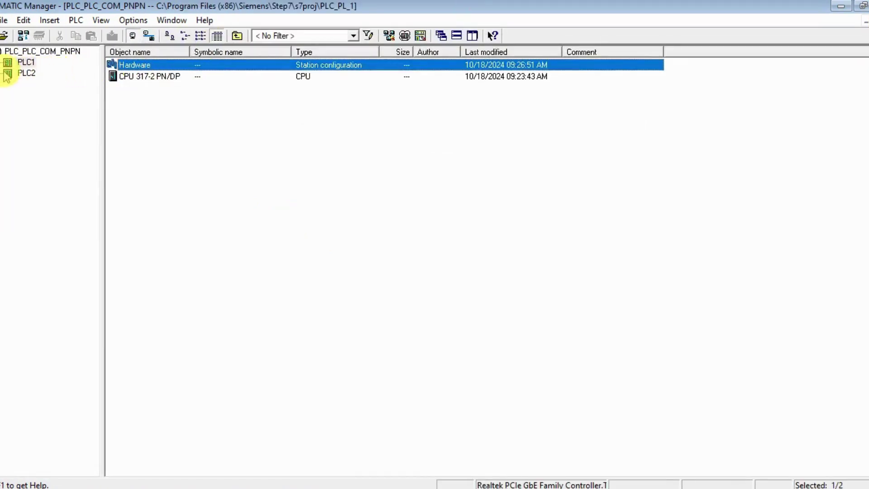
click(19, 73)
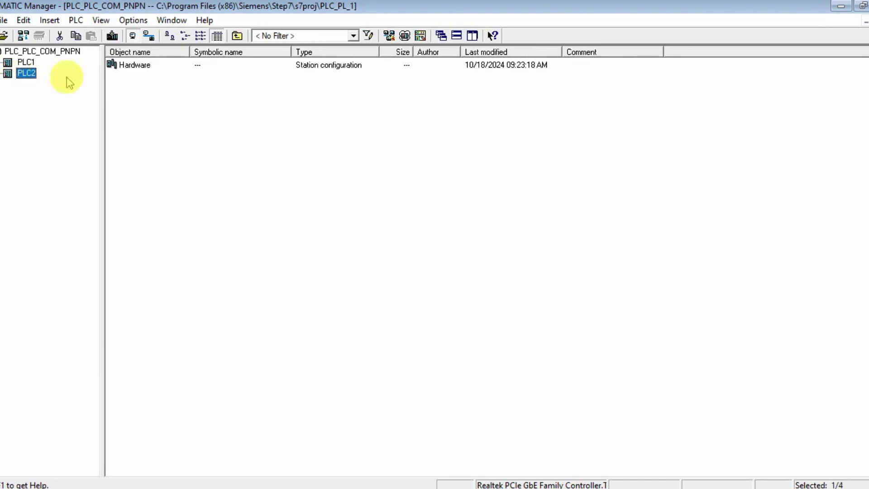
double_click(144, 68)
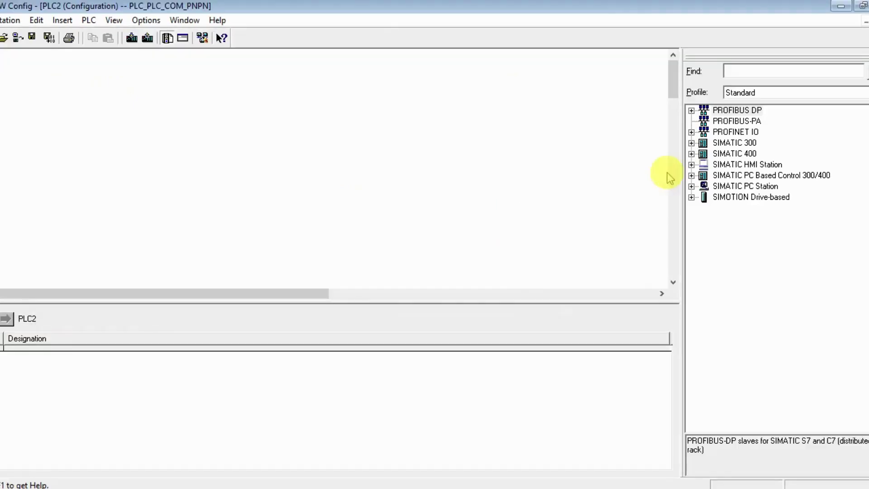
Insert a Rail into PLC2 and put CPU 317-2 PN/DP 6ES7 317-2EK14-0AB0 V3.2 in slot 2.
click(691, 143)
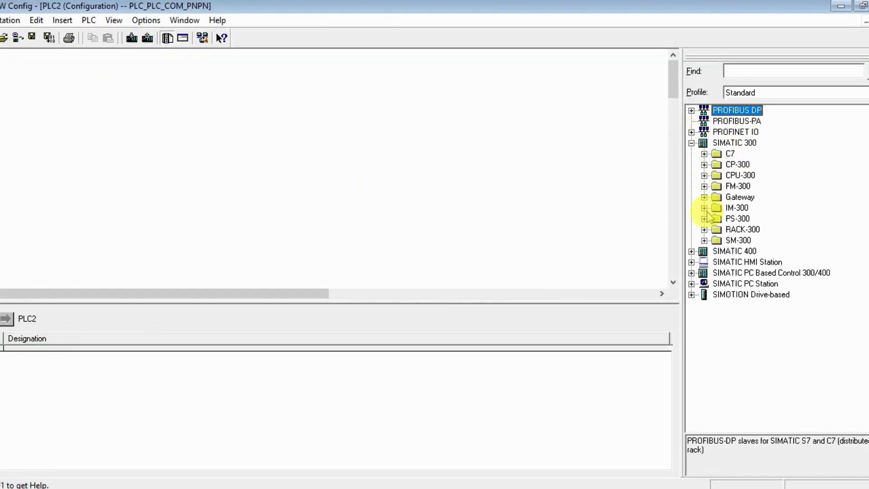
click(704, 229)
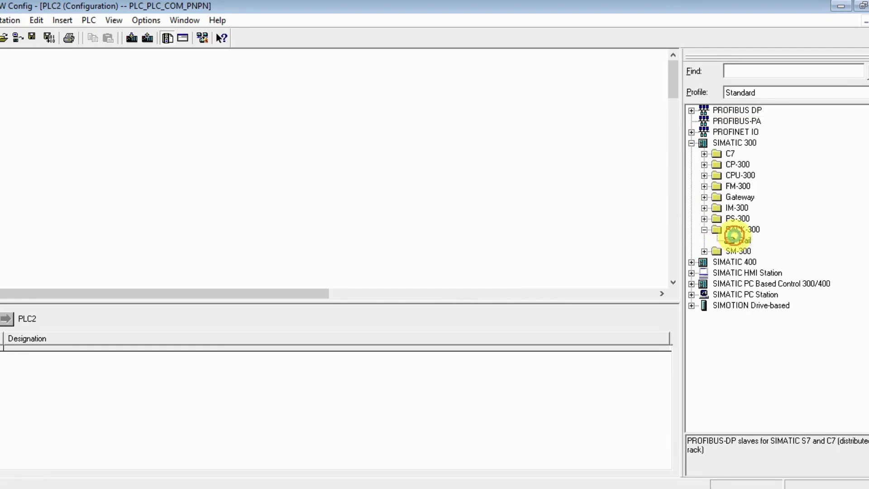
double_click(738, 240)
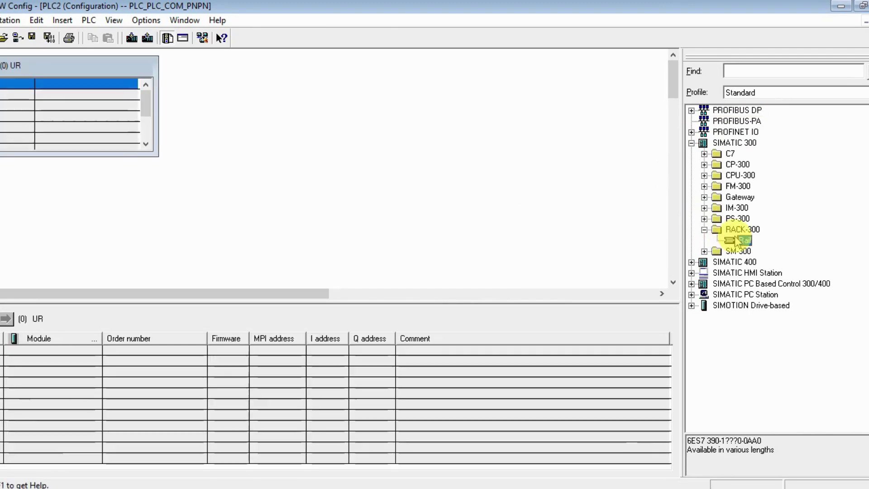
click(703, 175)
click(97, 96)
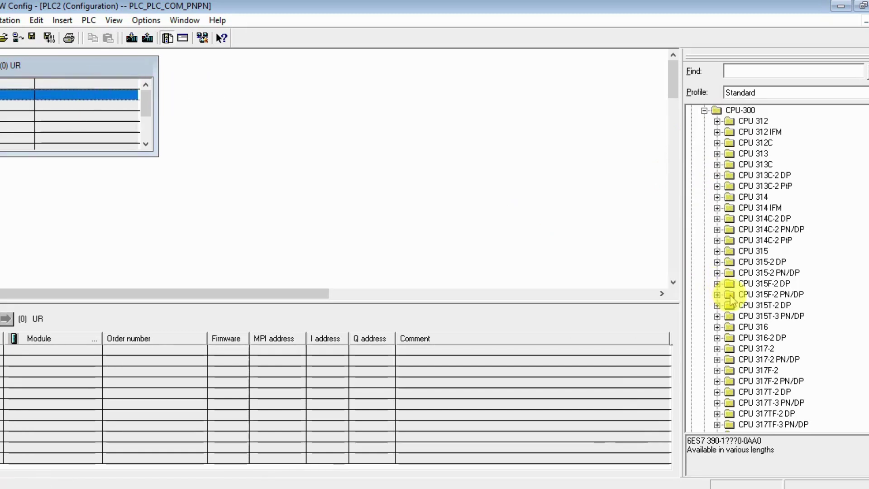
click(717, 359)
click(731, 392)
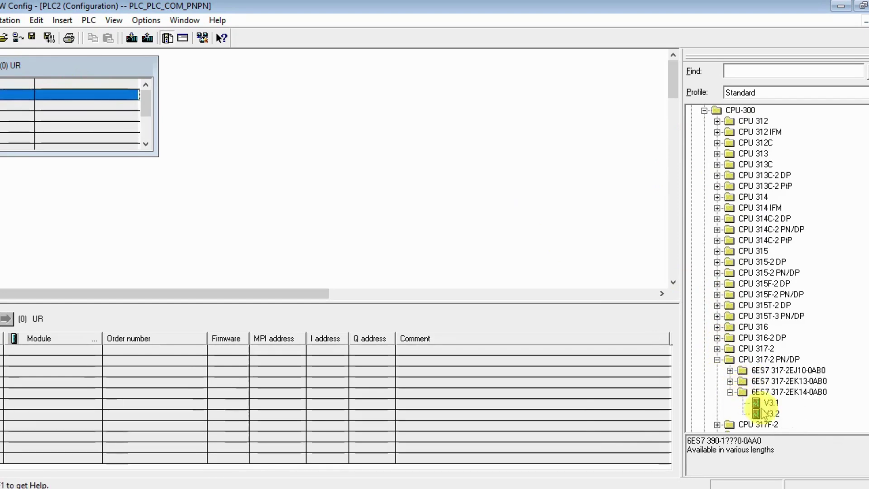
double_click(768, 414)
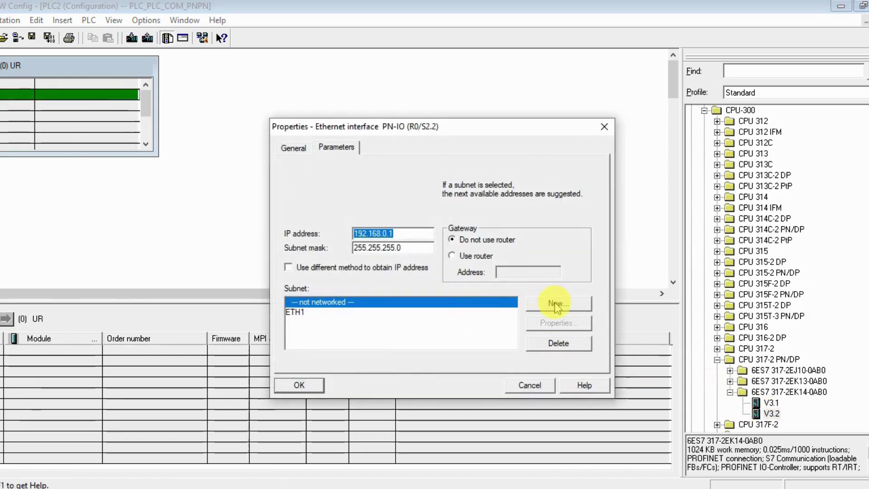
Create subnet ETH2 and set PLC2's PN-IO IP address to 192.168.20.10.
click(557, 304)
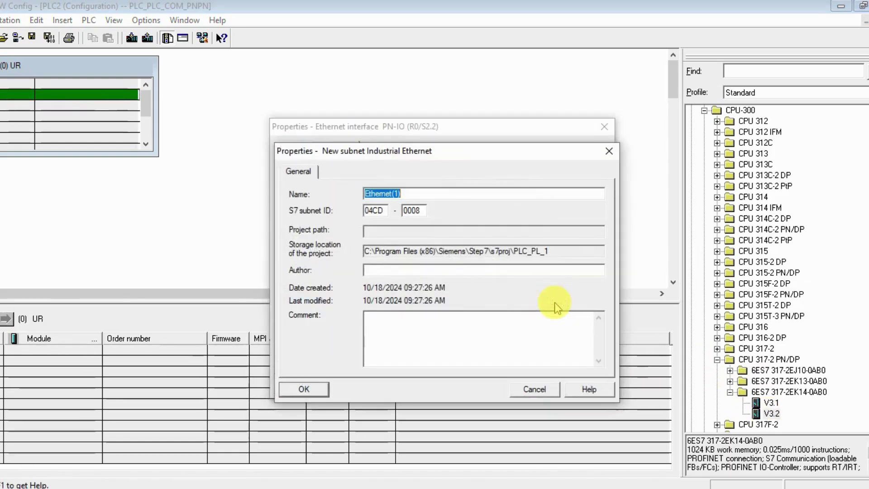
text(ETH2)
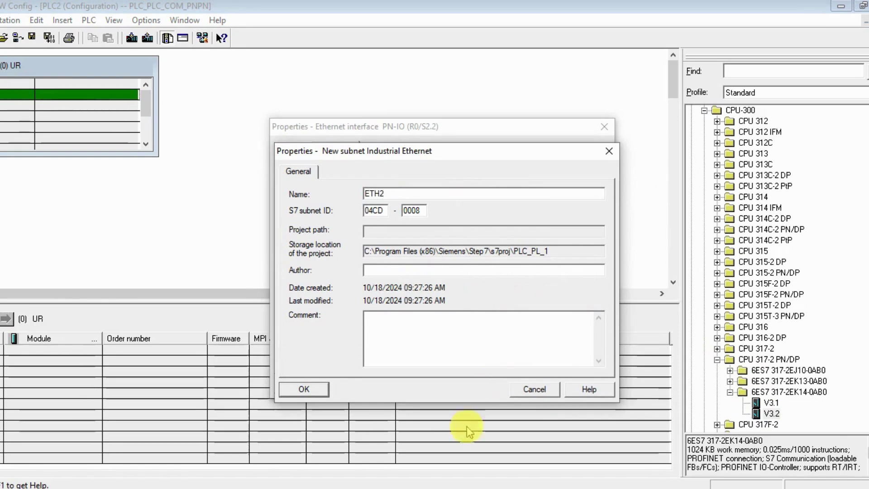
click(304, 389)
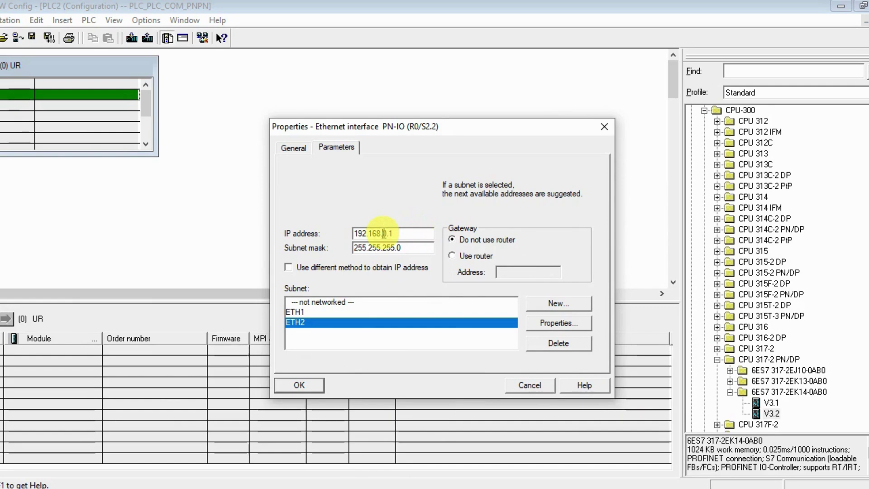
click(384, 233)
text(2)
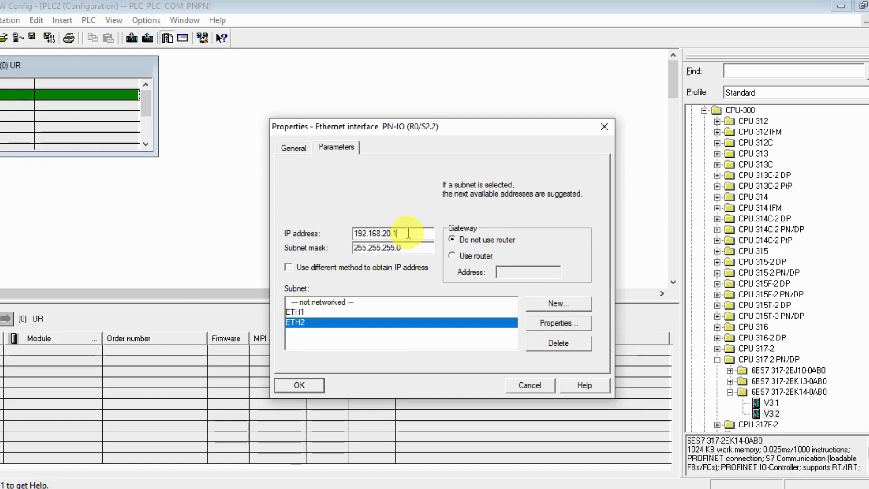
text(0)
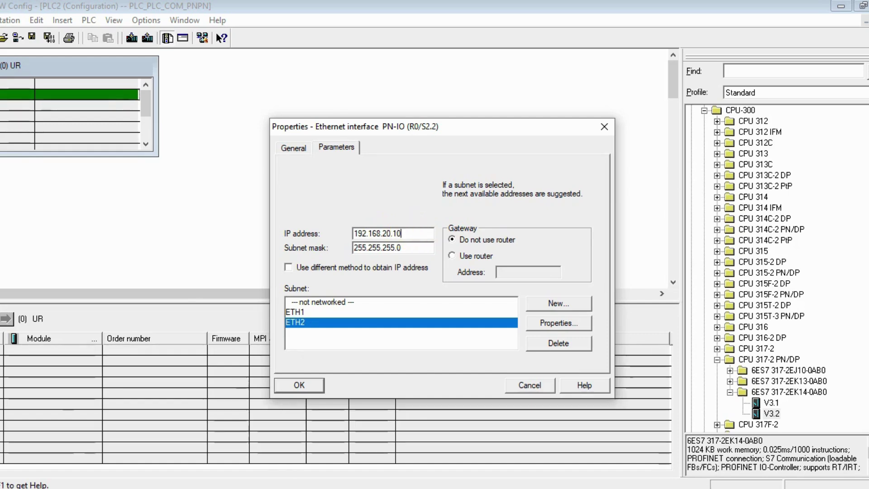
click(297, 386)
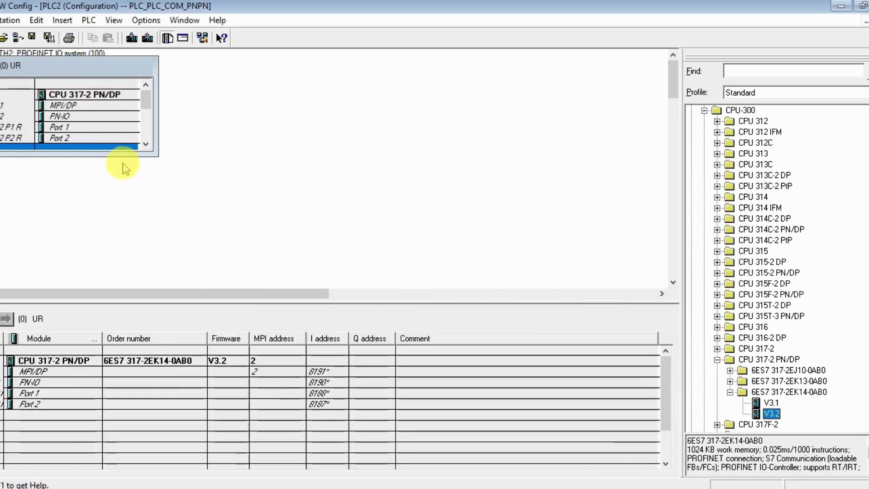
Enlarge PLC2's rack, accept Auto arrange, and collapse the CPU 317-2 PN/DP, CPU-300 and SIMATIC 300 folders.
drag(114, 182, 120, 224)
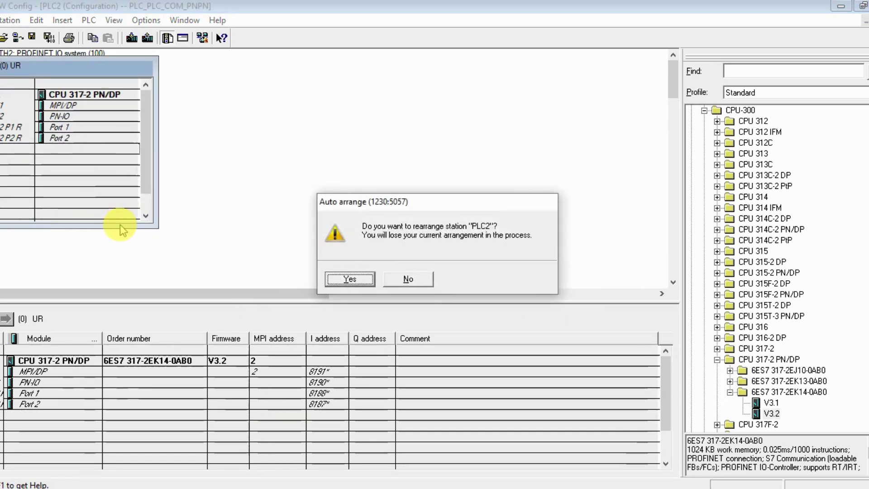
key(Return)
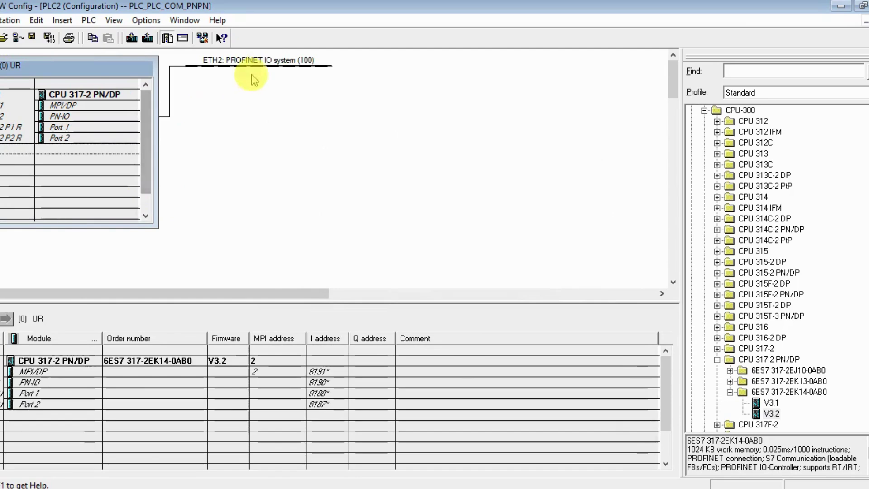
click(718, 360)
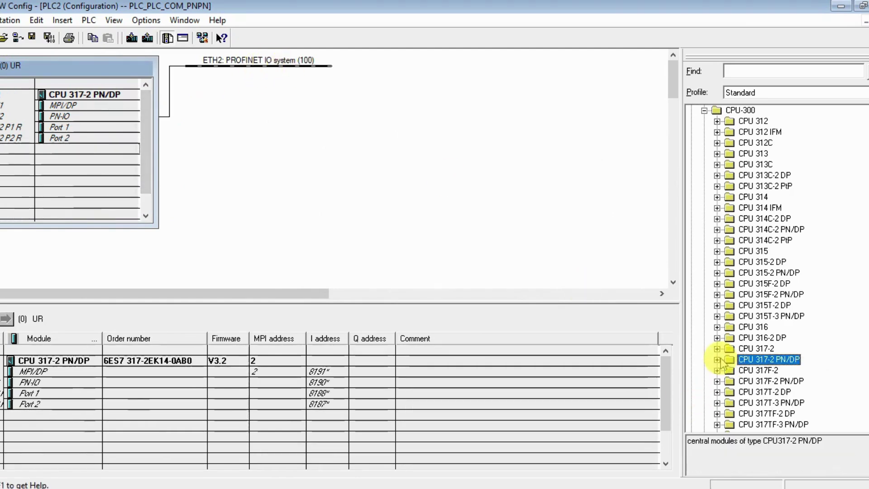
click(704, 110)
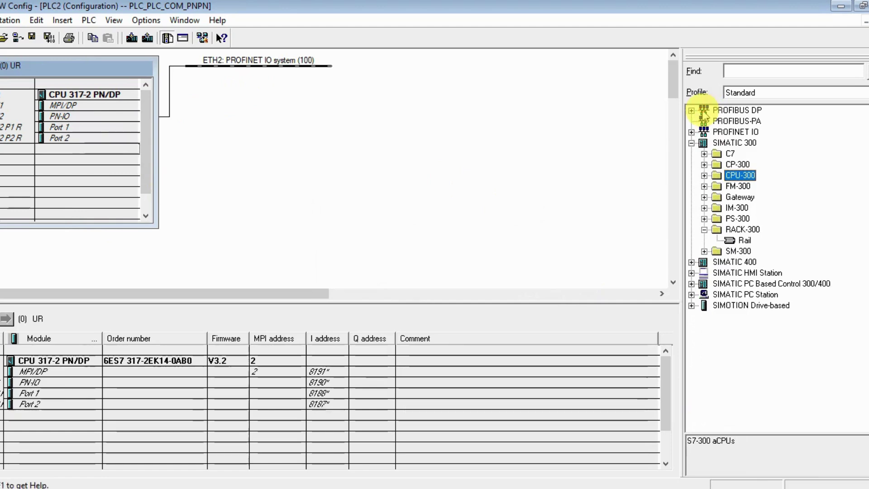
click(692, 142)
Drag PN/PN Coupler V3.0 > PN/PN Coupler X2 from PROFINET IO Gateway onto the ETH2 line as device 1.
click(692, 131)
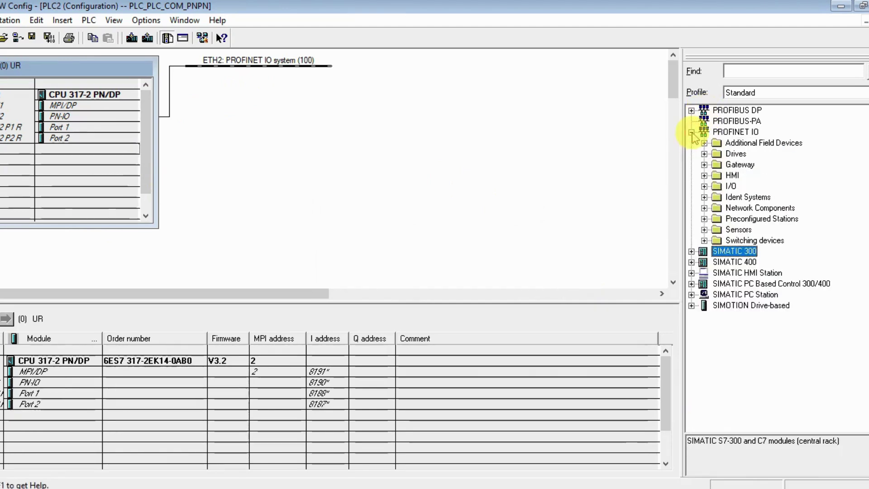
click(705, 164)
click(718, 208)
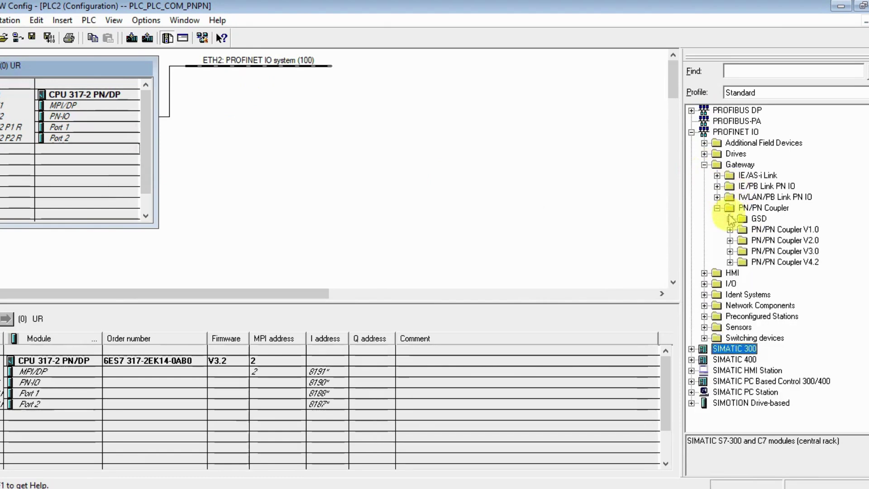
click(742, 252)
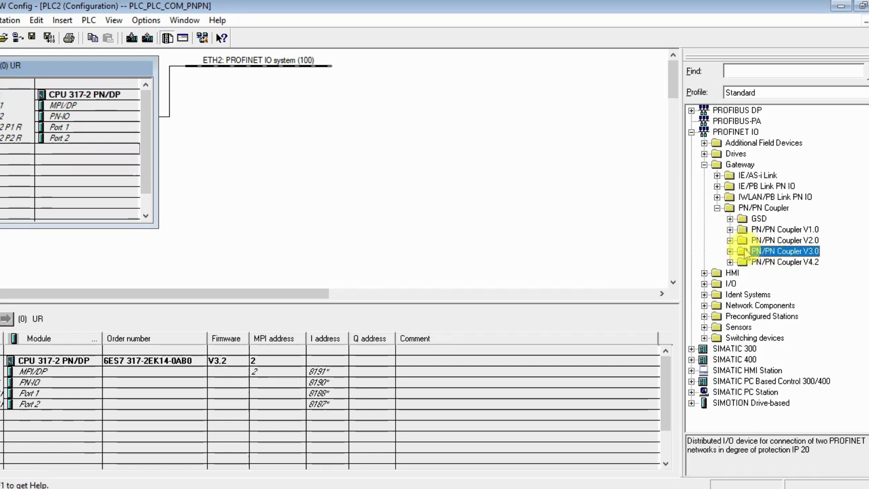
click(730, 252)
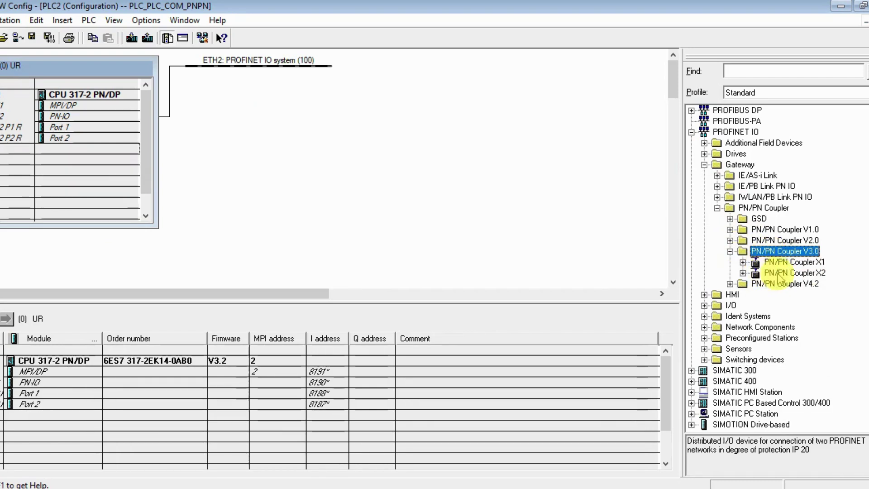
click(779, 273)
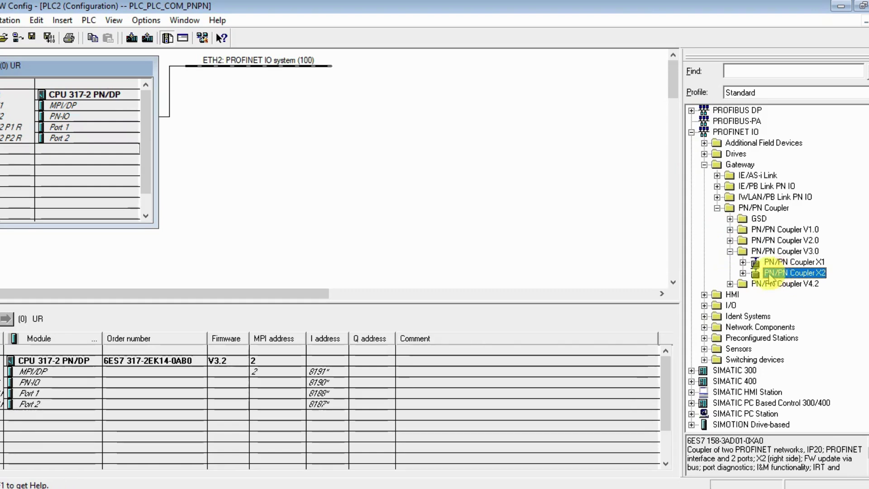
drag(770, 278, 261, 64)
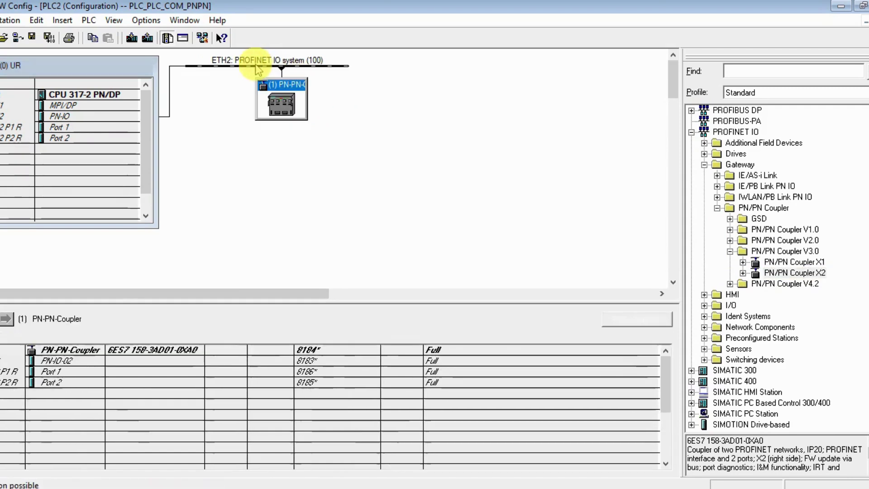
Open the coupler's properties and rename the device to PN-CO-20.
double_click(287, 99)
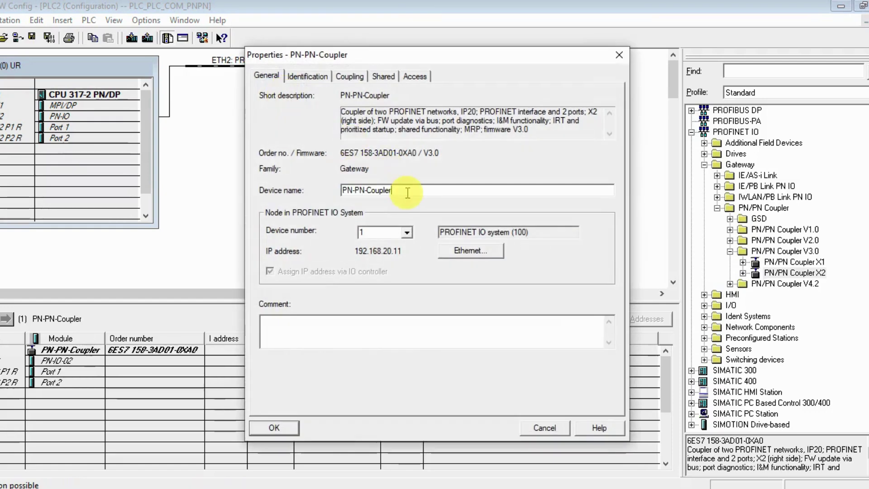
key(BackSpace)
key(BackSpace)
key(BackSpace)
key(BackSpace)
key(BackSpace)
key(BackSpace)
key(BackSpace)
key(BackSpace)
key(BackSpace)
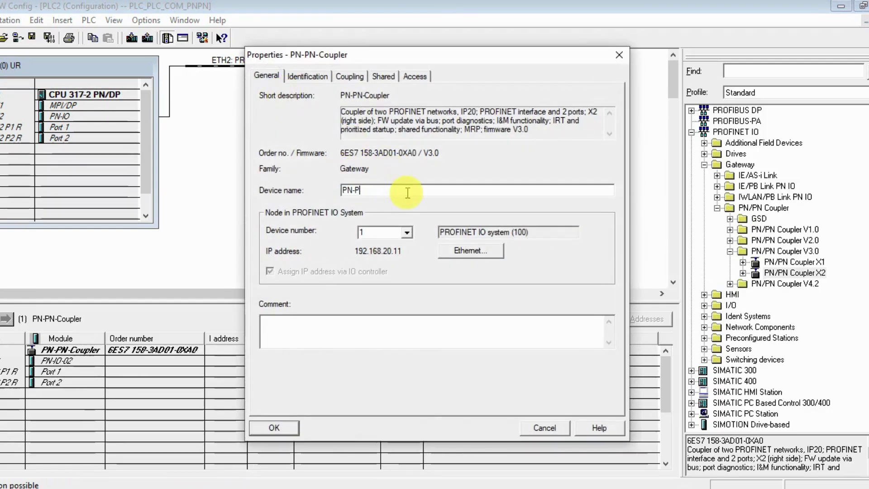
key(BackSpace)
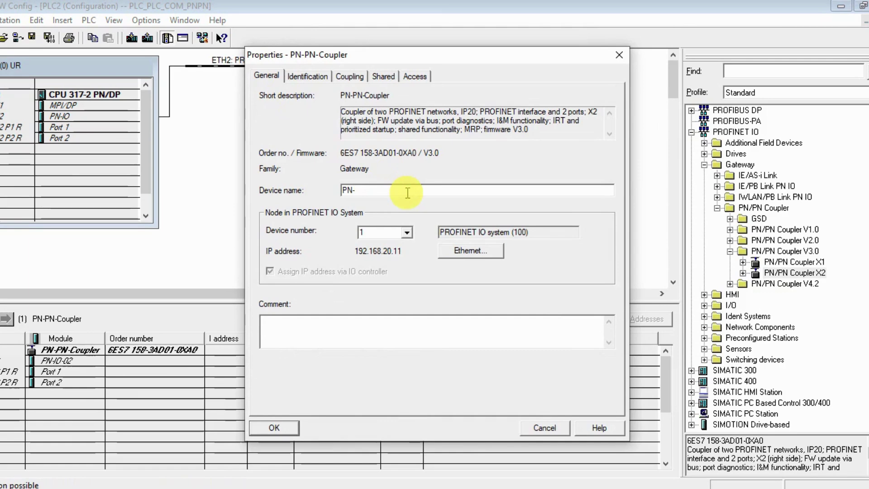
text(CO-)
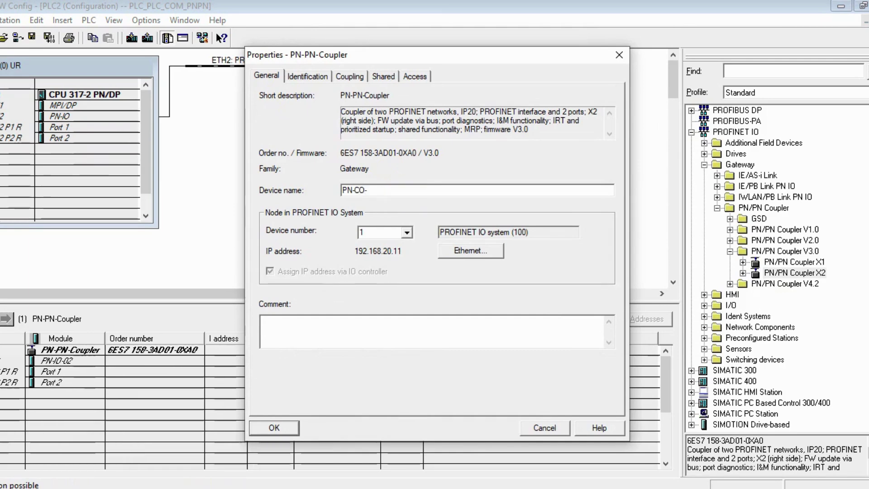
text(20)
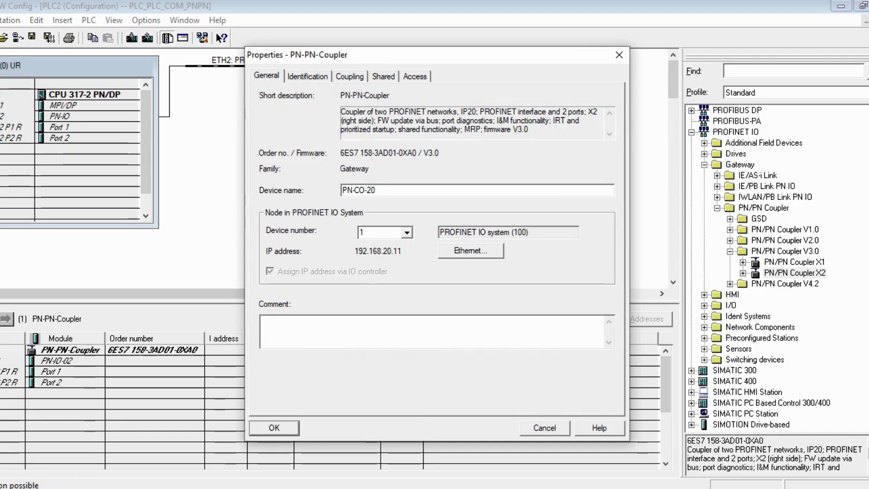
Change the coupler's Ethernet IP address to 192.168.20.20.
click(471, 253)
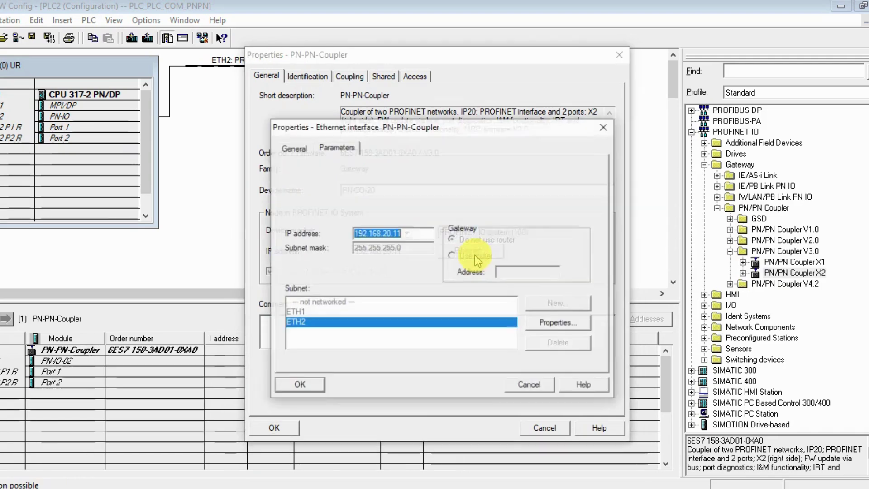
click(414, 233)
key(BackSpace)
key(BackSpace)
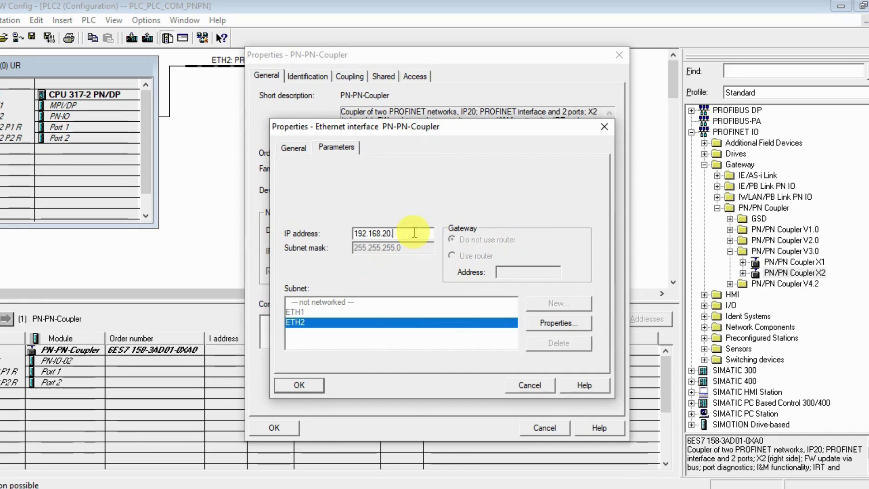
text(20)
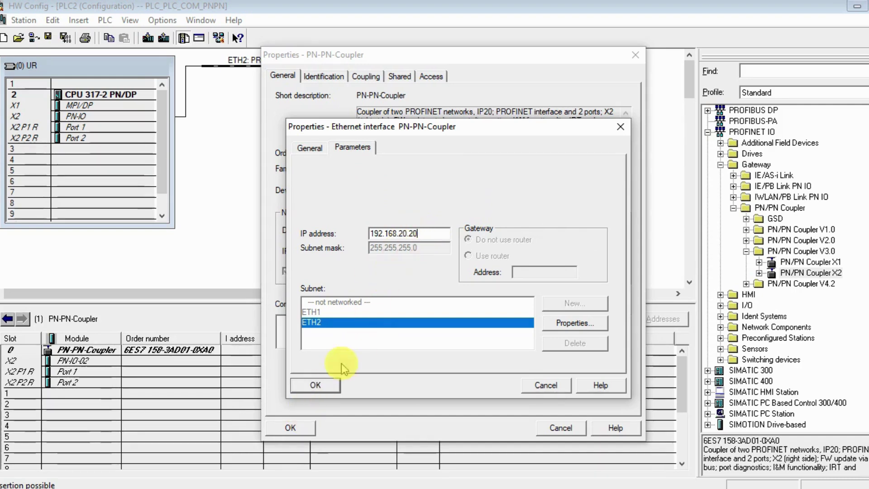
click(313, 388)
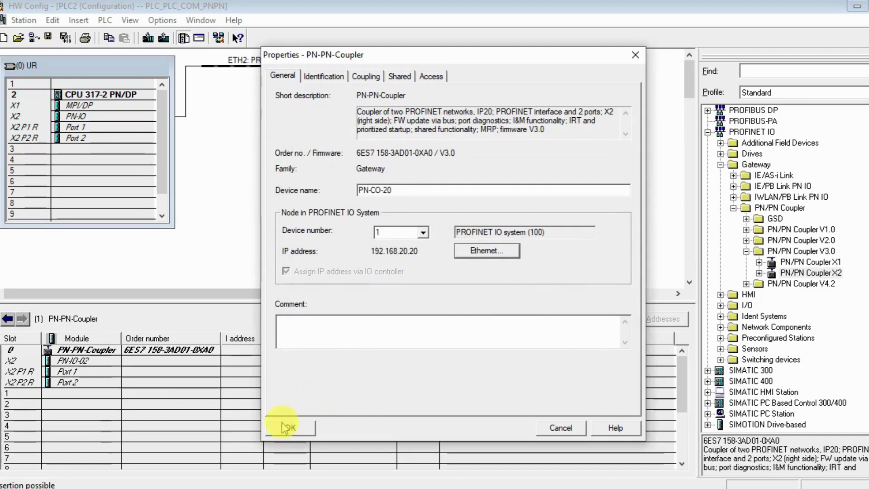
Apply the coupler properties and insert Universal modules into slots 1 and 2 of the X2 coupler.
click(286, 429)
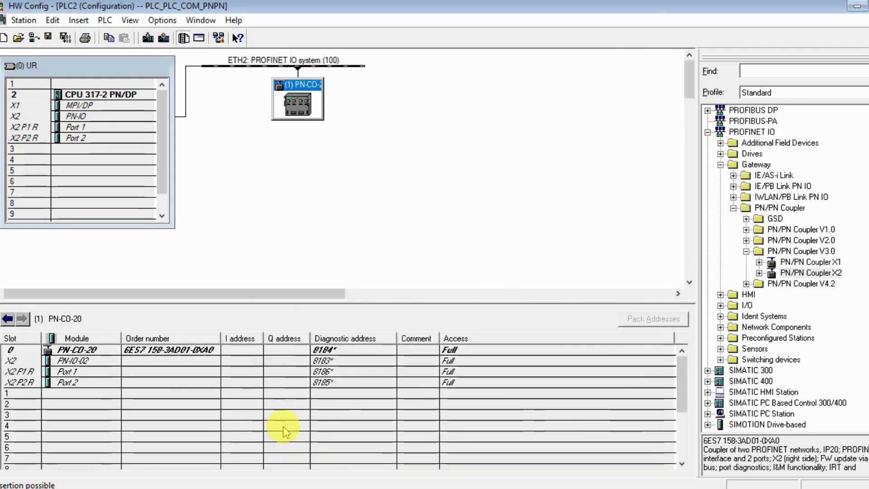
double_click(811, 272)
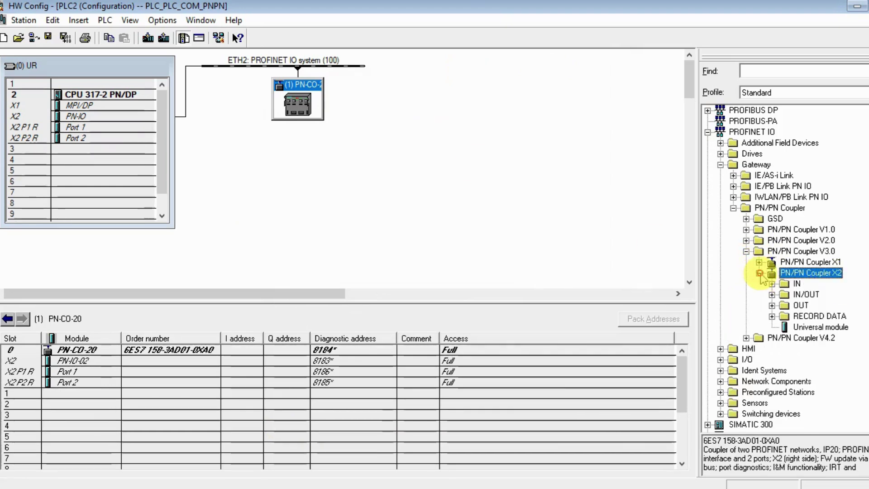
double_click(802, 326)
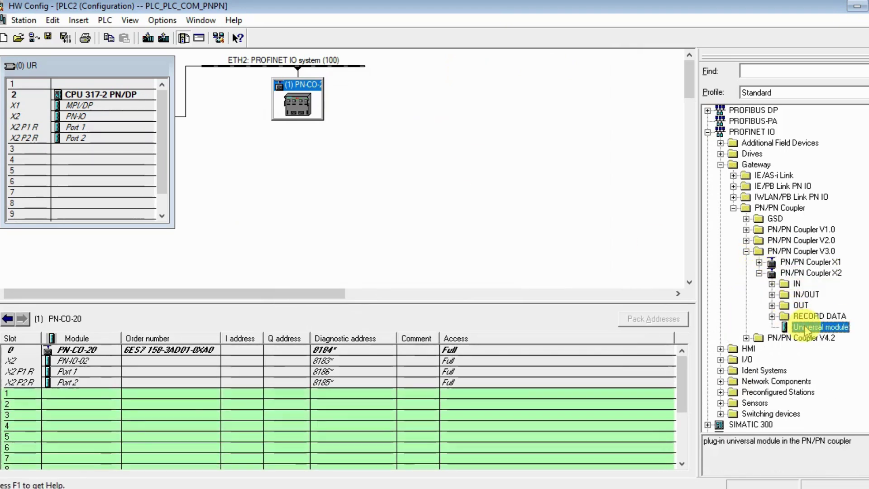
double_click(804, 329)
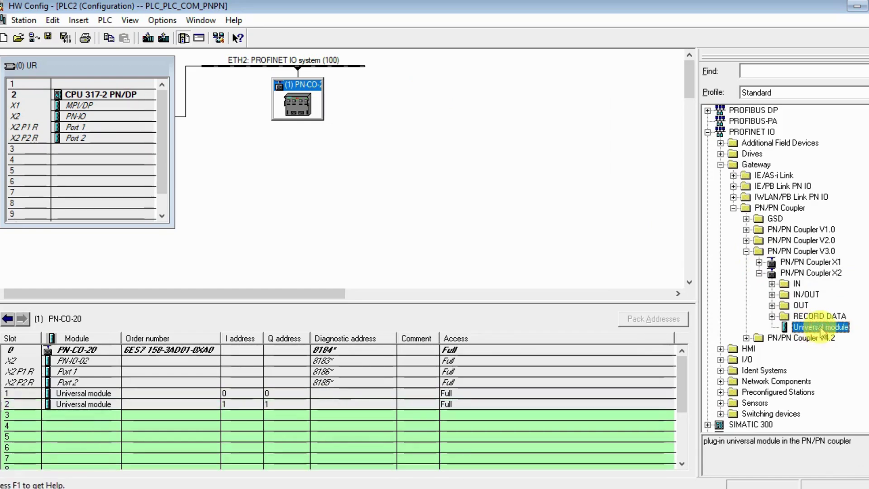
Enter slot 1 module addresses: input start 256 length 20, output length 20.
double_click(247, 394)
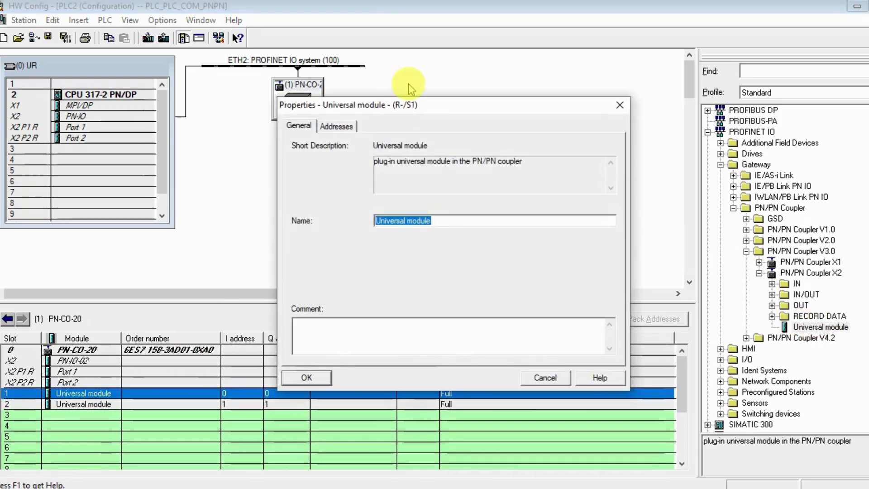
click(336, 126)
click(351, 188)
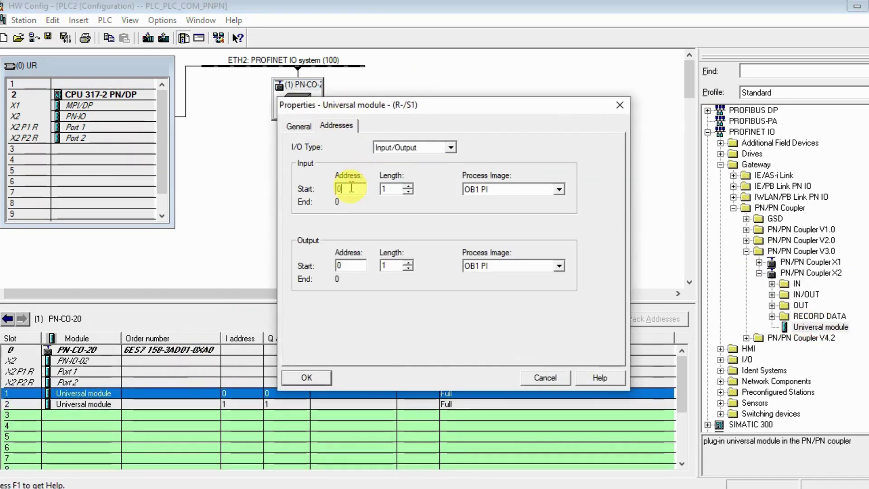
text(256)
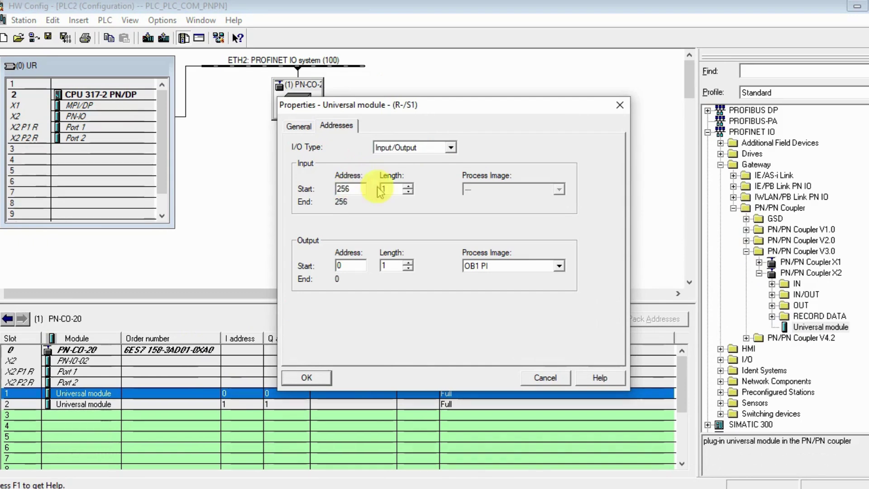
click(391, 187)
text(20)
click(355, 264)
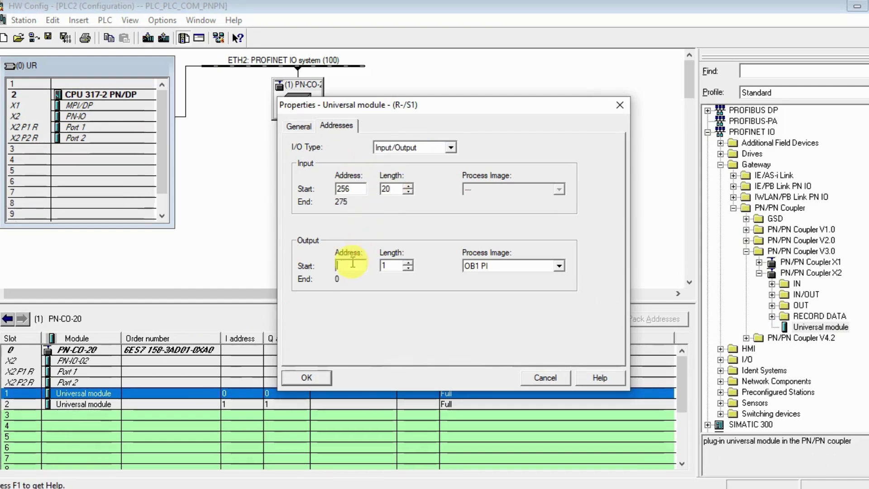
text(254)
click(395, 265)
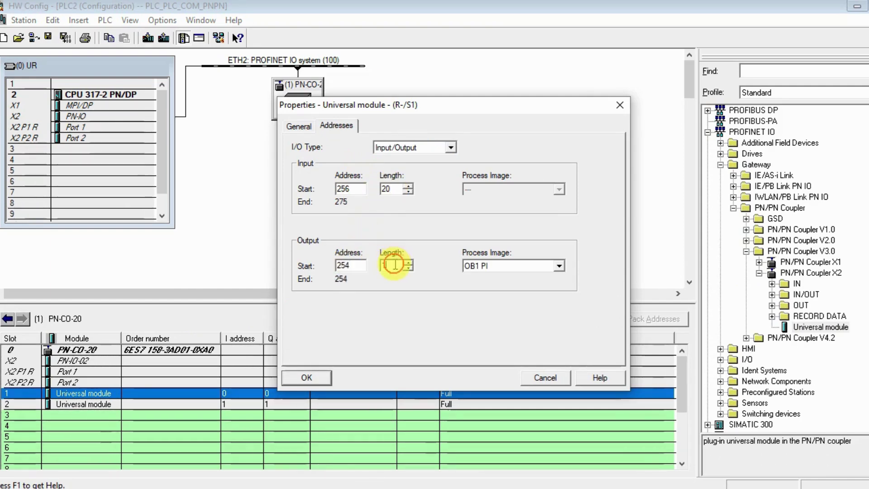
text(2)
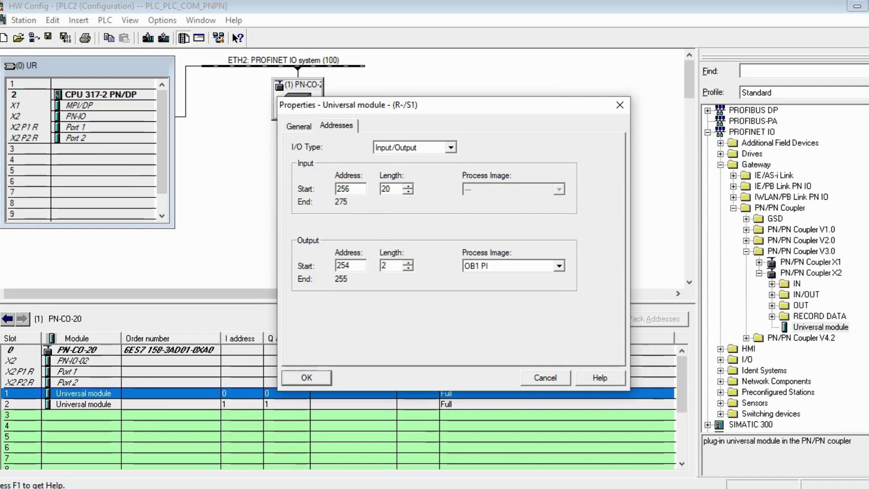
text(0)
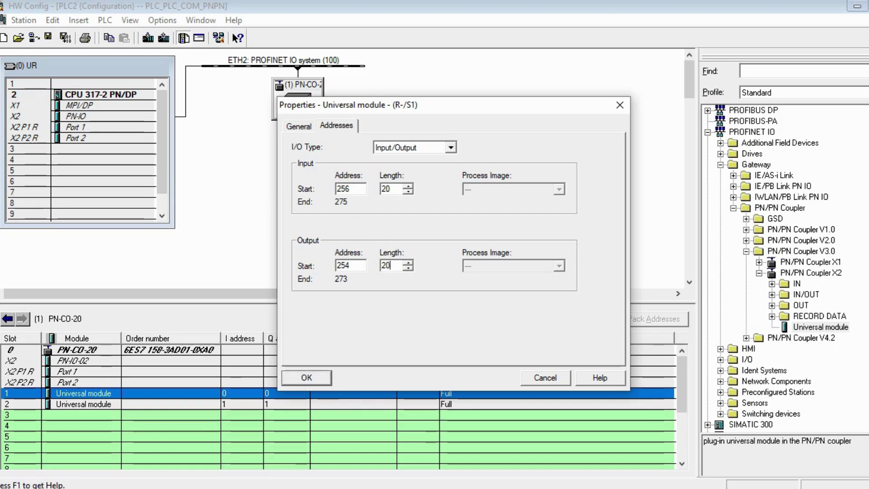
Dismiss the invalid address warning, correct the output start to 256, and apply.
click(307, 378)
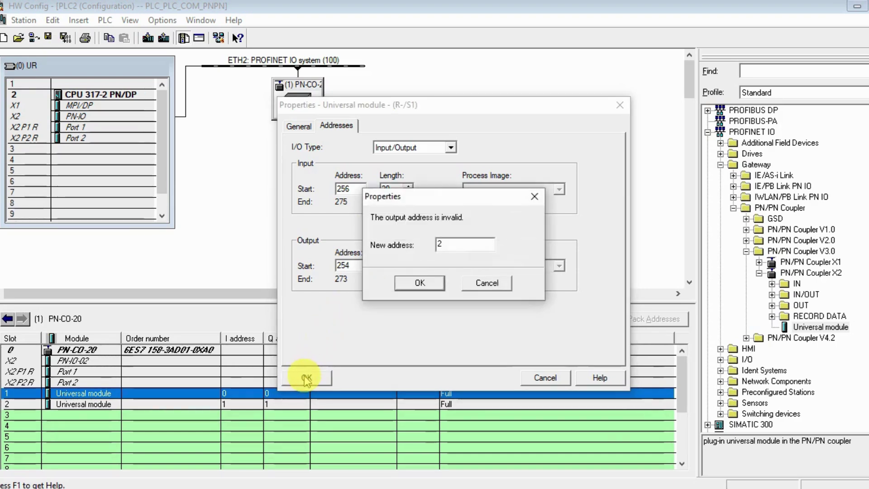
click(535, 197)
double_click(348, 266)
text(256)
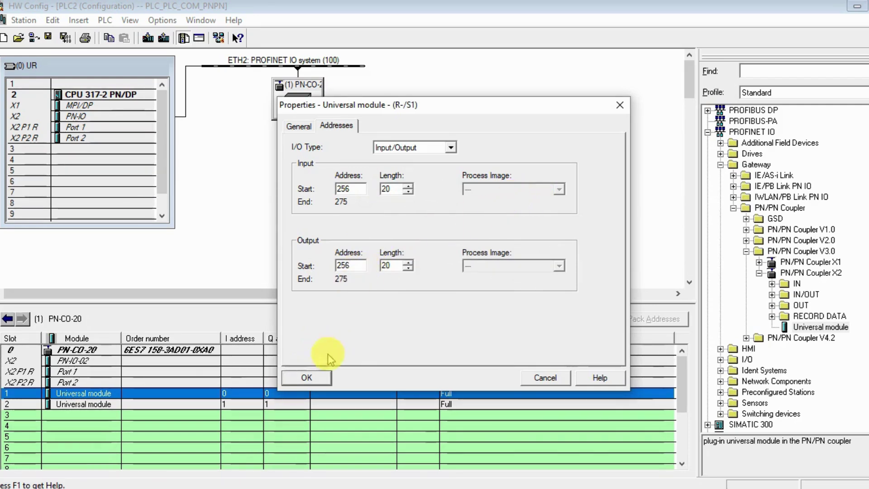
click(306, 378)
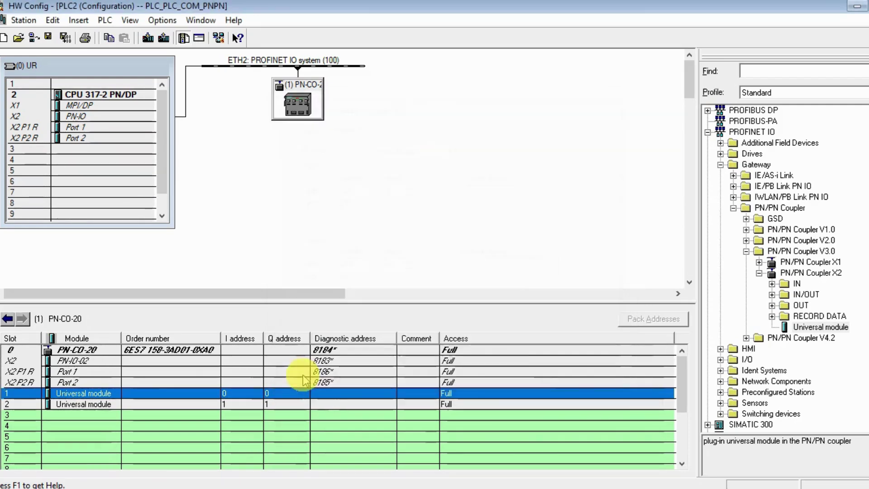
Set the slot 2 universal module's inputs to start address 300 with length 64.
double_click(254, 406)
click(337, 126)
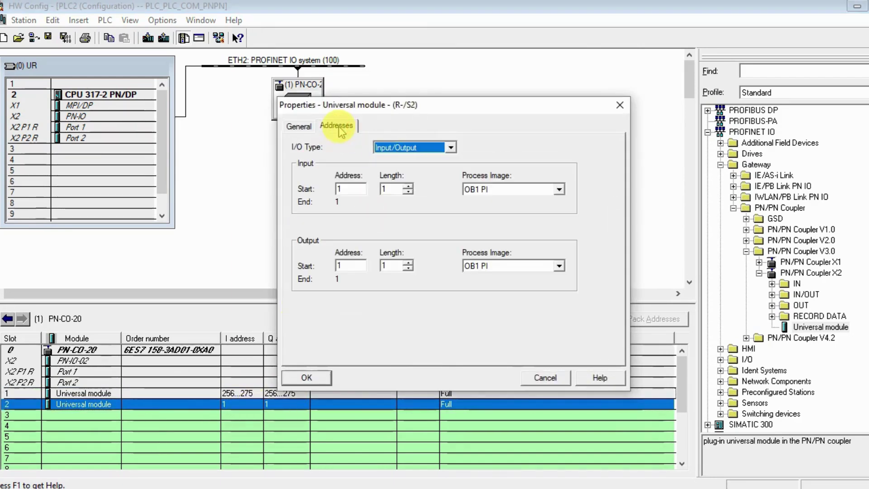
click(352, 189)
key(BackSpace)
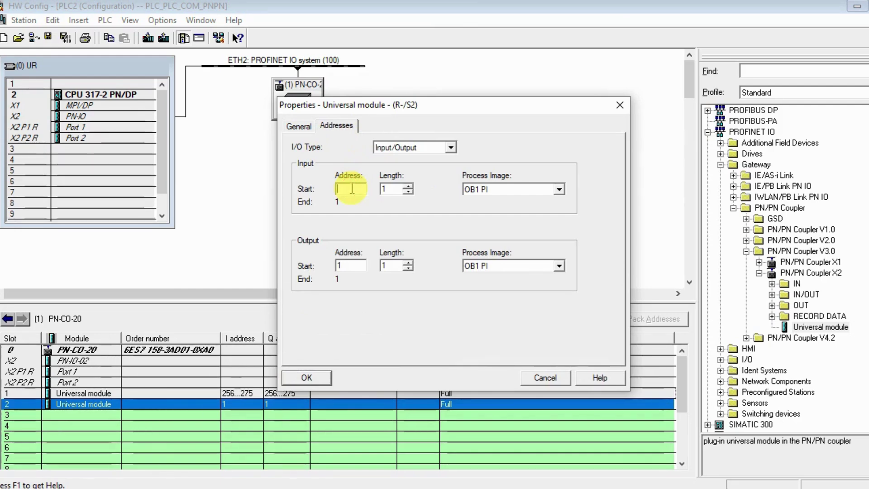
text(300)
click(395, 189)
key(BackSpace)
text(64)
Set slot 2 outputs to start 300 with length 64, apply, and save and compile the station.
click(353, 266)
text(300)
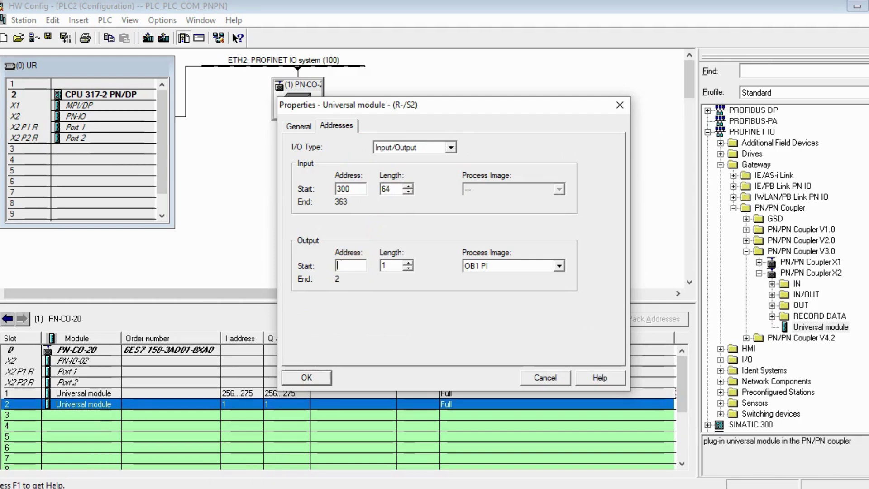
click(395, 265)
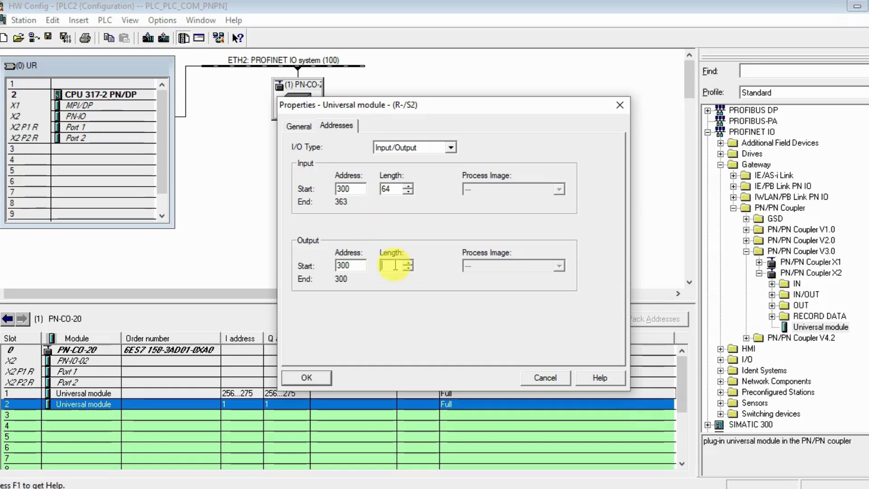
text(64)
click(307, 378)
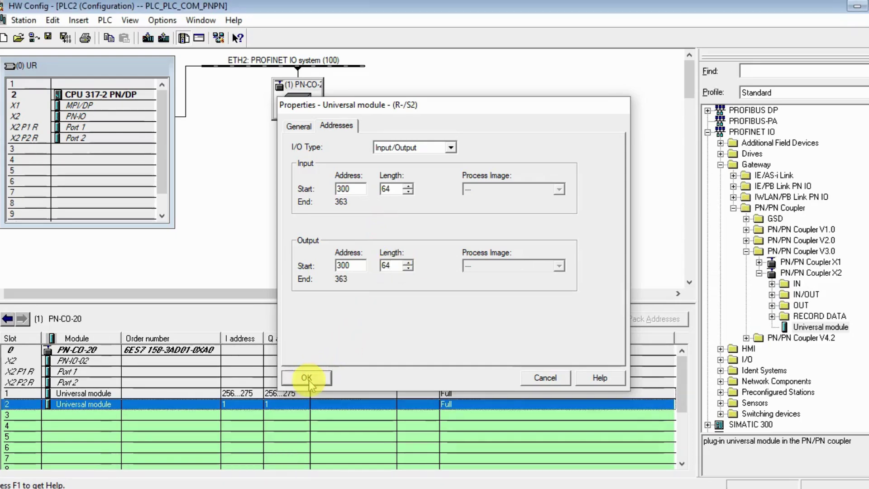
click(66, 37)
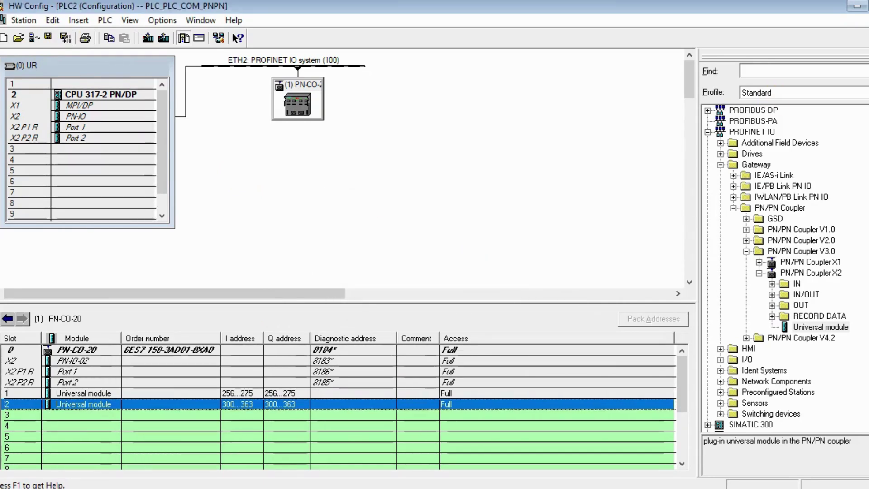
Close HW Config, expand PLC1 > CPU 317-2 PN/DP > S7 Program(1) > Blocks, and select DB100 Send Data.
key(alt+F4)
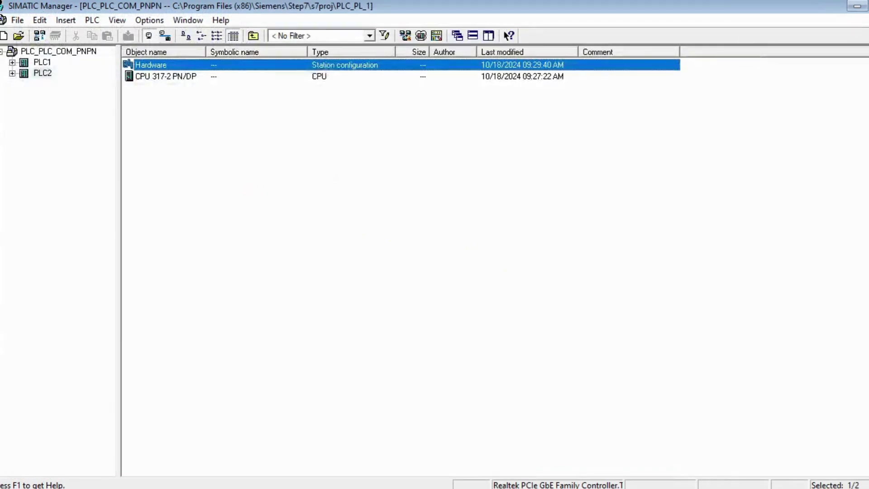
click(12, 74)
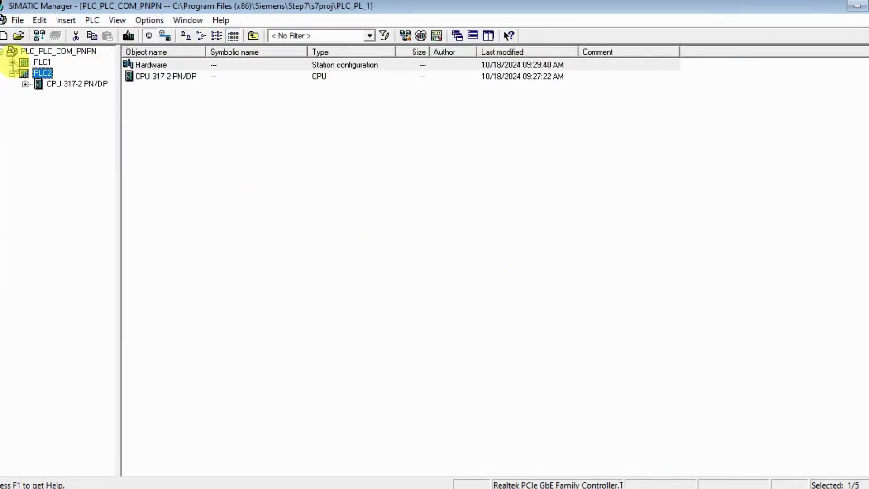
click(13, 62)
click(26, 73)
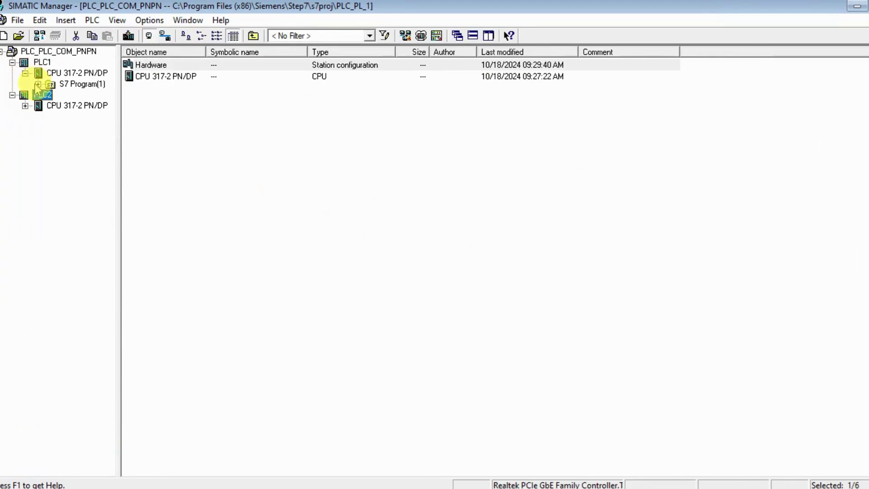
click(38, 84)
click(83, 106)
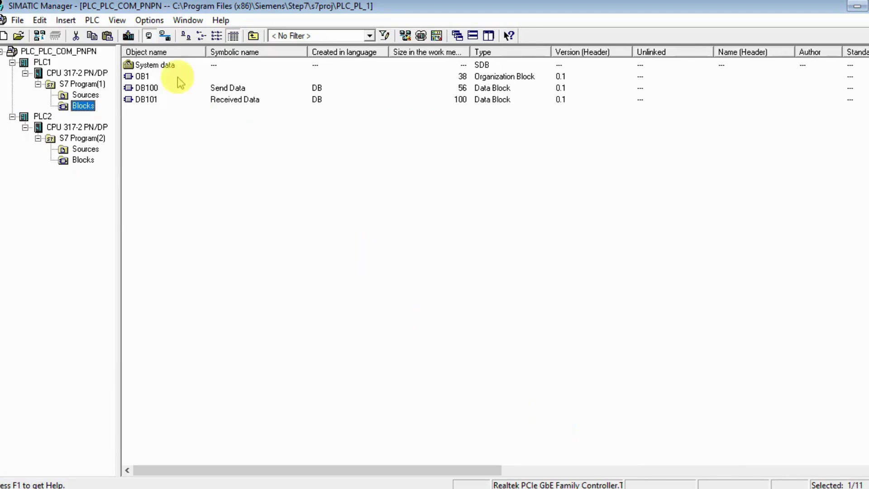
click(147, 89)
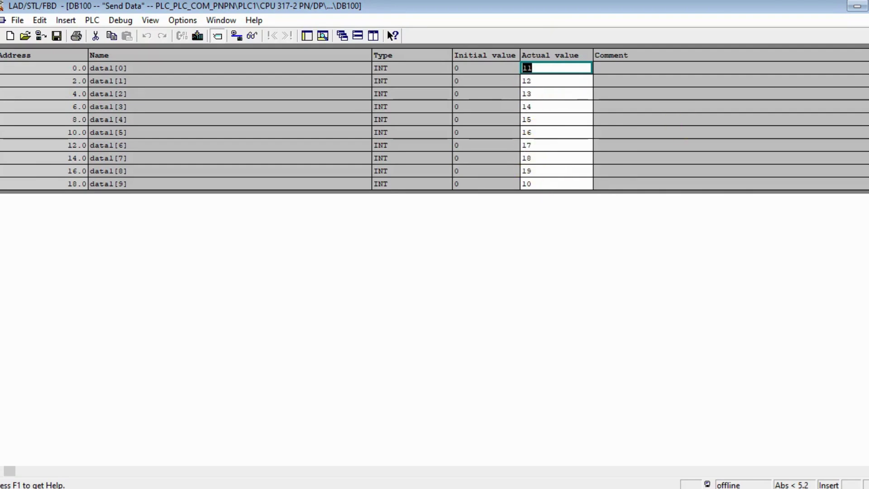
click(857, 7)
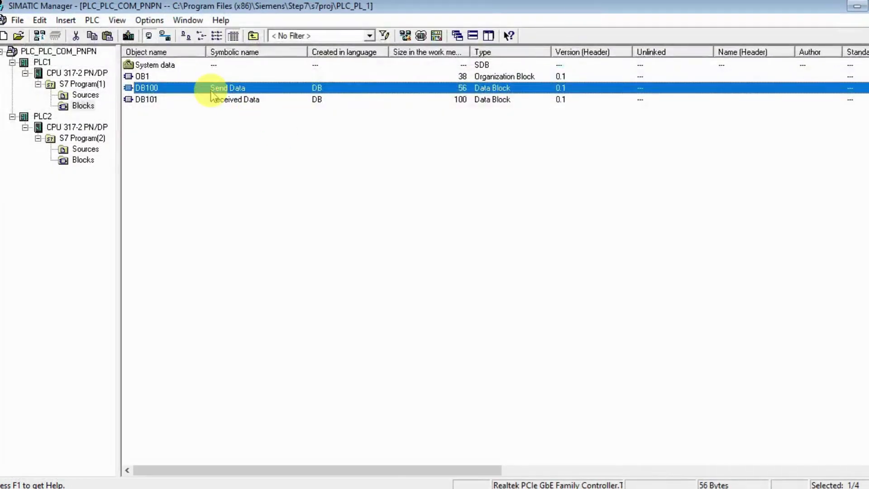
click(204, 99)
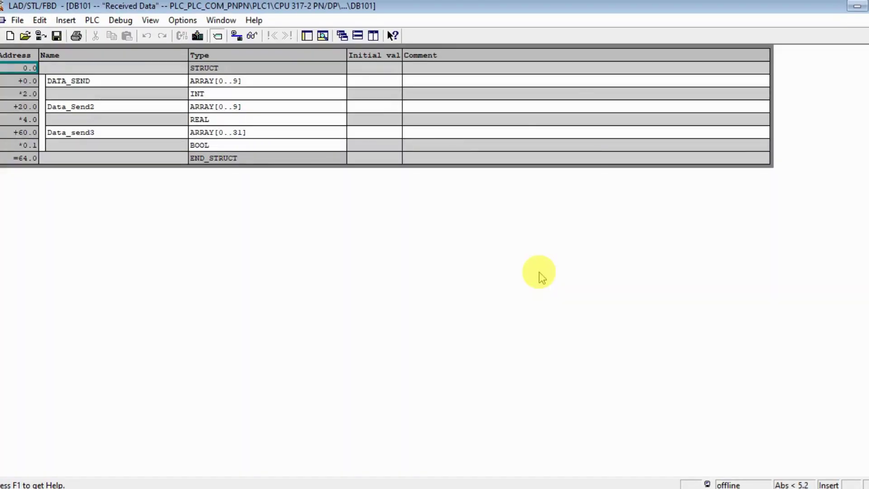
key(alt+v)
key(d)
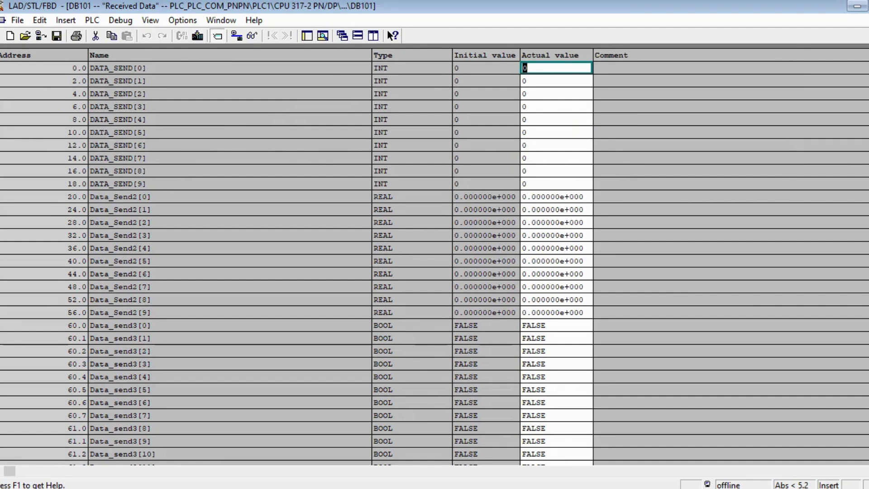
scroll(863, 466, down, 7)
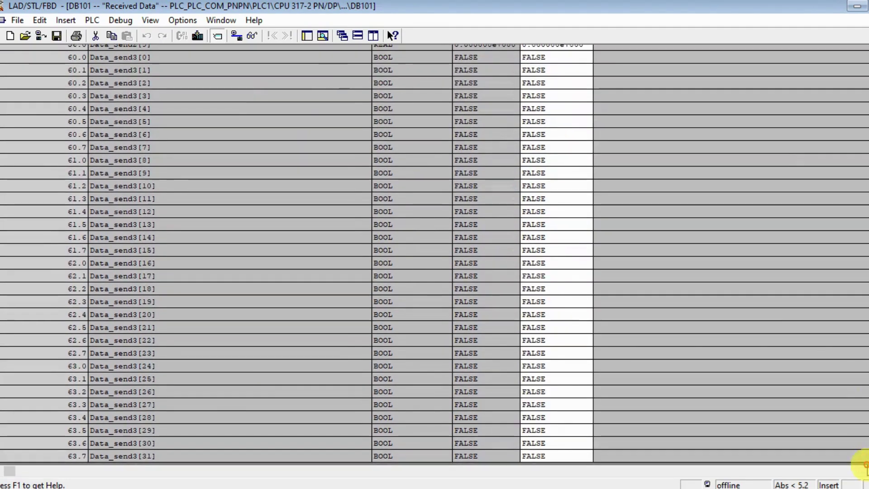
click(59, 455)
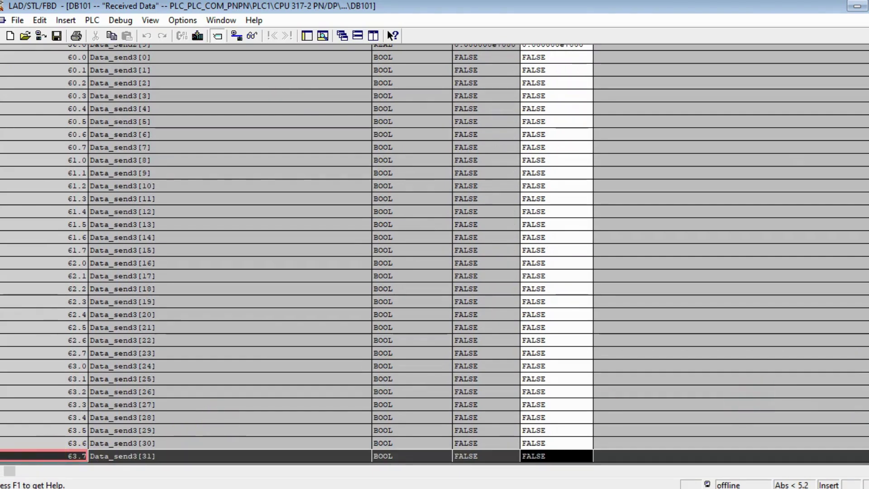
scroll(435, 253, up, 6)
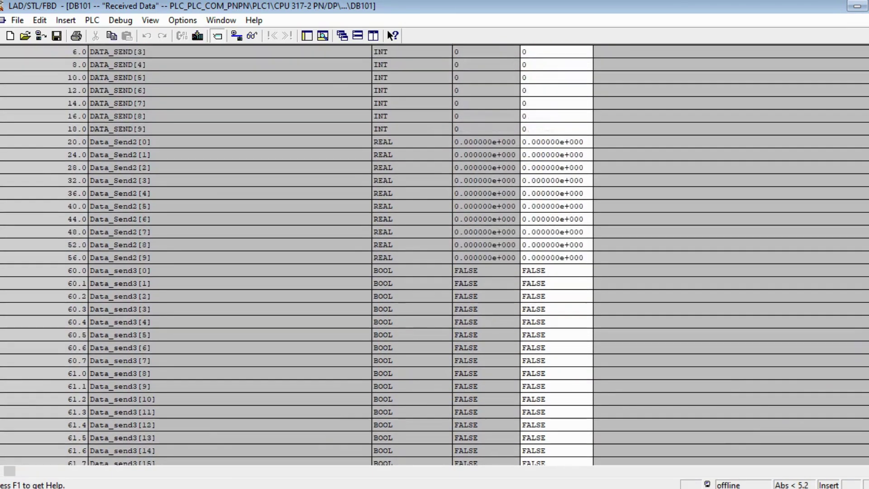
scroll(434, 254, up, 1)
click(801, 68)
Return to the project, list PLC2's blocks, and open DB200 SENED DATA to review its values.
key(alt+Tab)
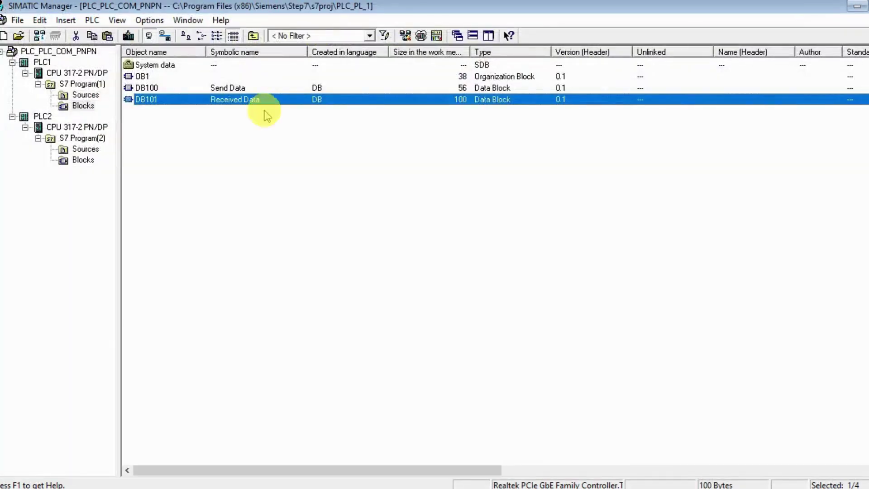
click(84, 160)
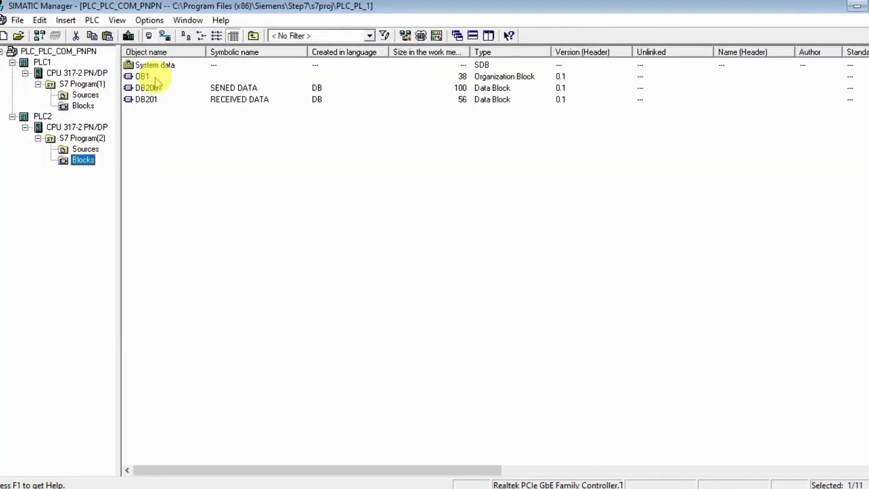
click(151, 88)
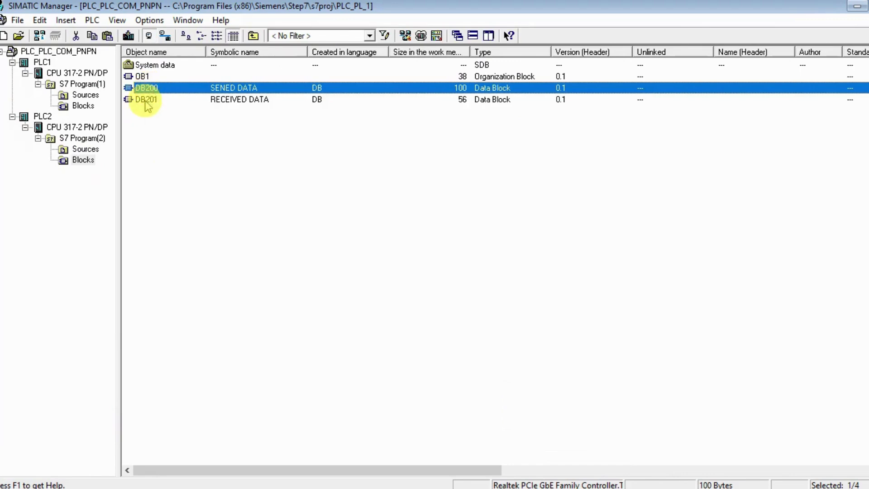
click(146, 102)
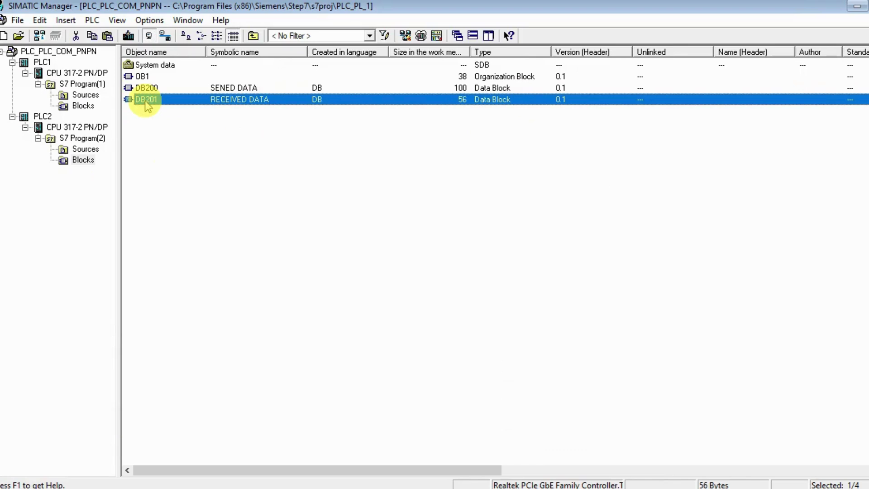
click(144, 87)
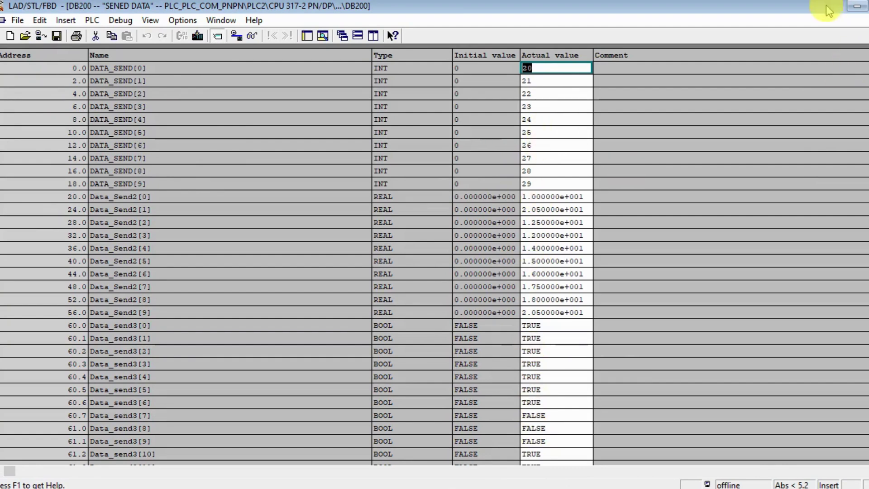
Close DB200, then open DB201 RECEIVED DATA to check its values and close it.
click(844, 6)
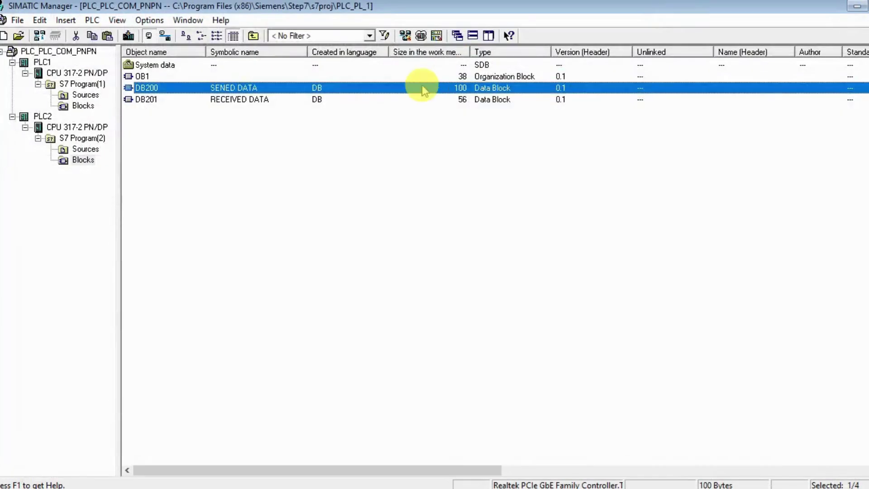
double_click(145, 99)
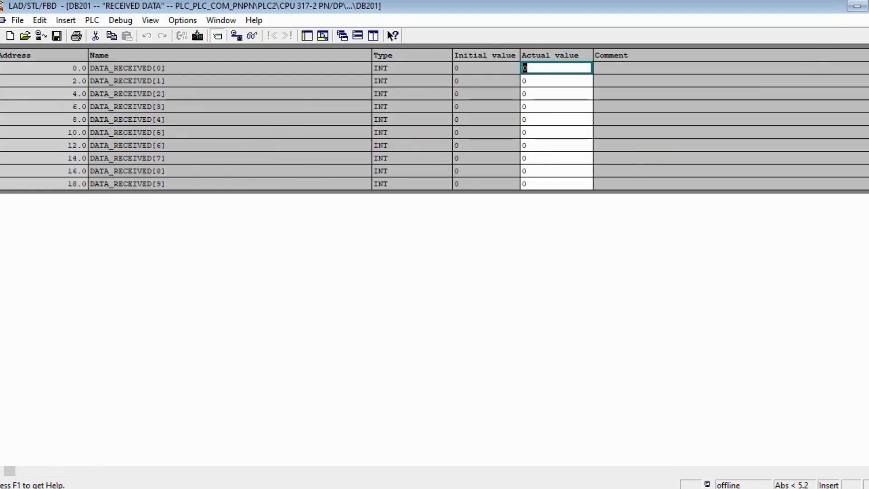
key(alt+F4)
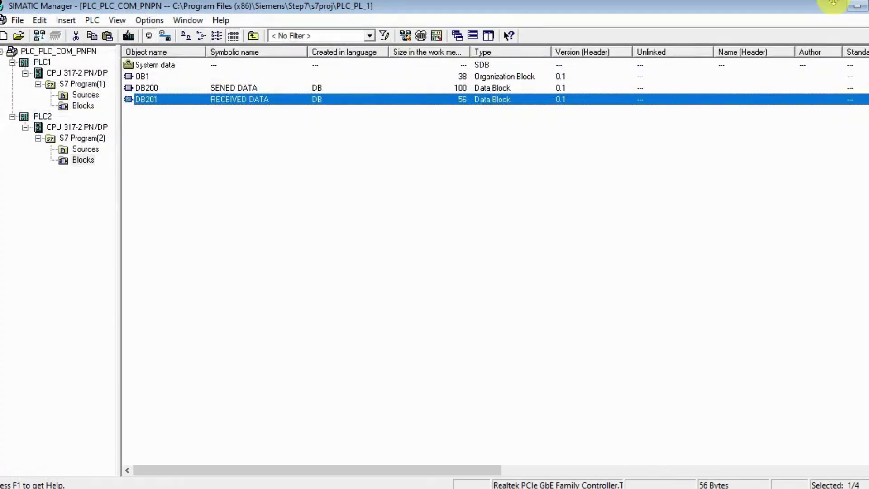
Open PLC1's OB1 in the LAD/STL/FBD editor and show the Program Elements catalog.
click(83, 106)
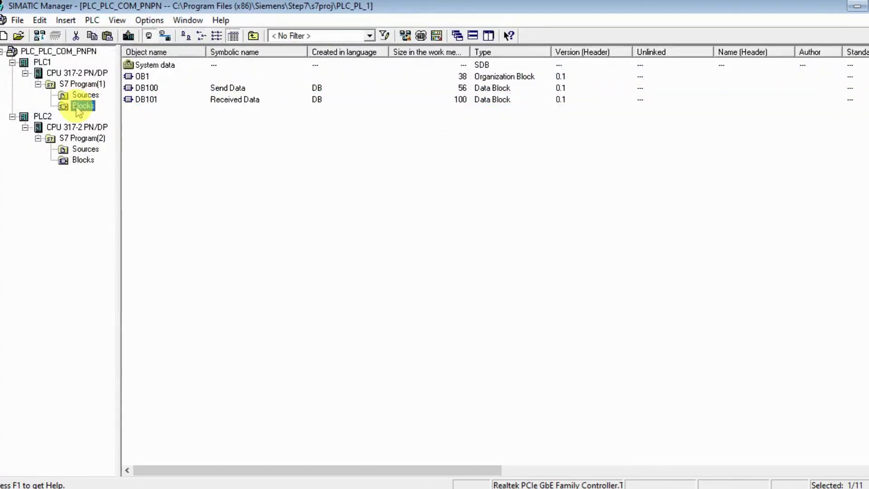
click(141, 78)
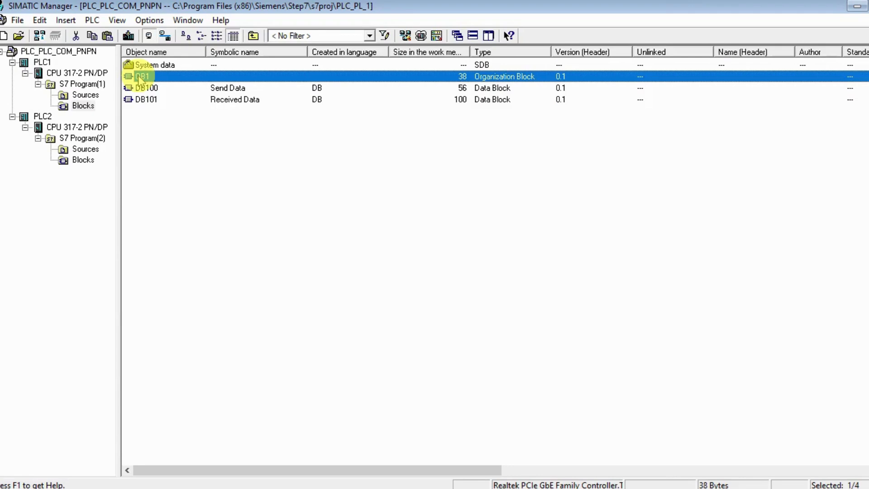
key(alt+Return)
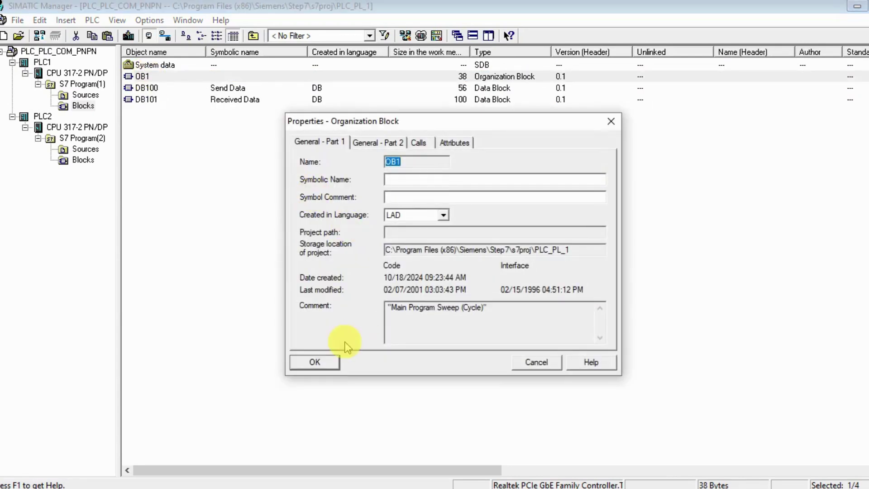
click(312, 361)
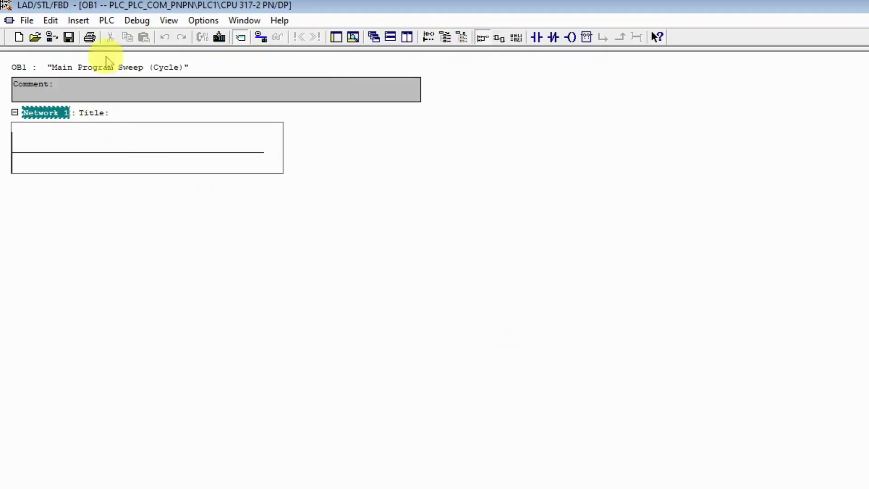
click(78, 21)
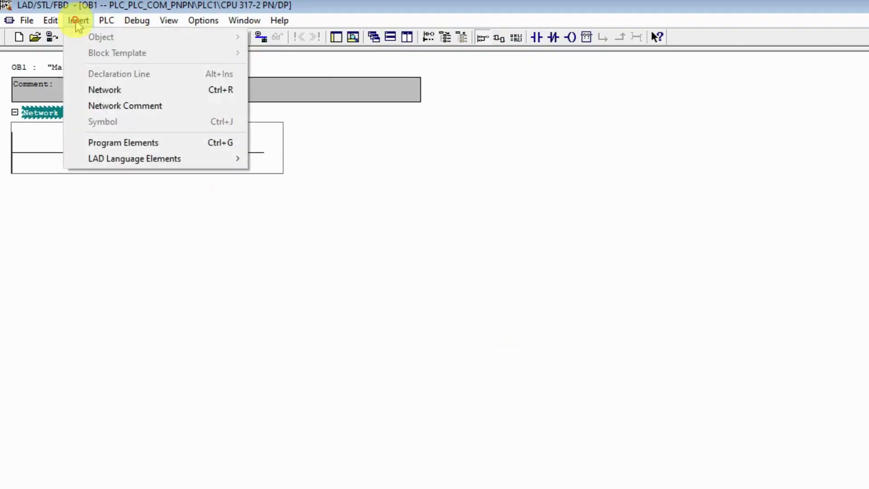
click(109, 141)
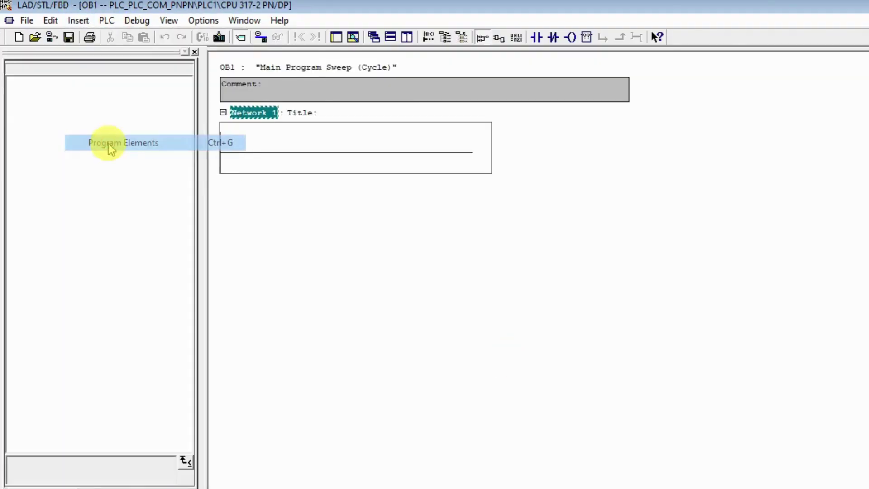
Title Network 1 "Send Data to PLC 2".
click(296, 100)
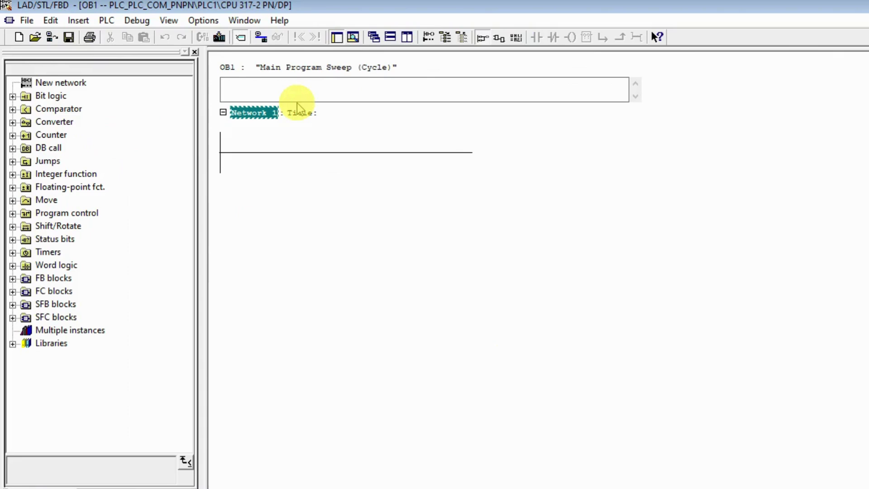
text(Se)
key(BackSpace)
key(BackSpace)
click(312, 114)
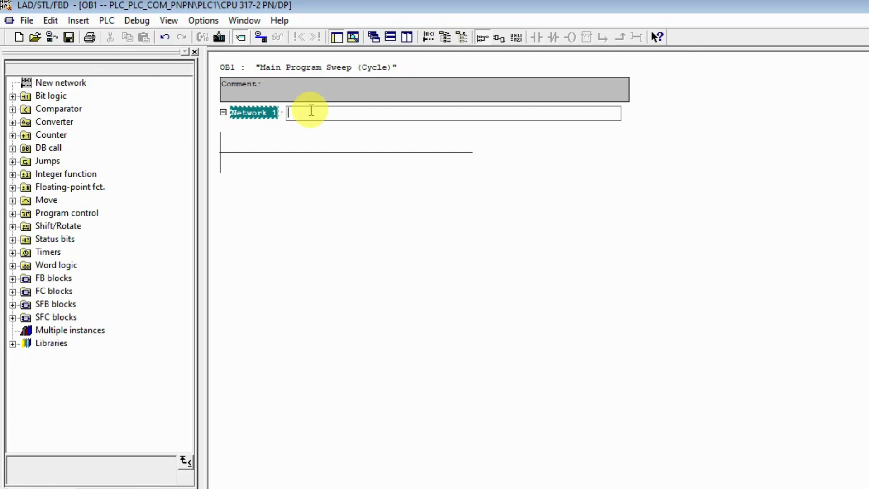
text(Send Data to PLC 2)
click(293, 153)
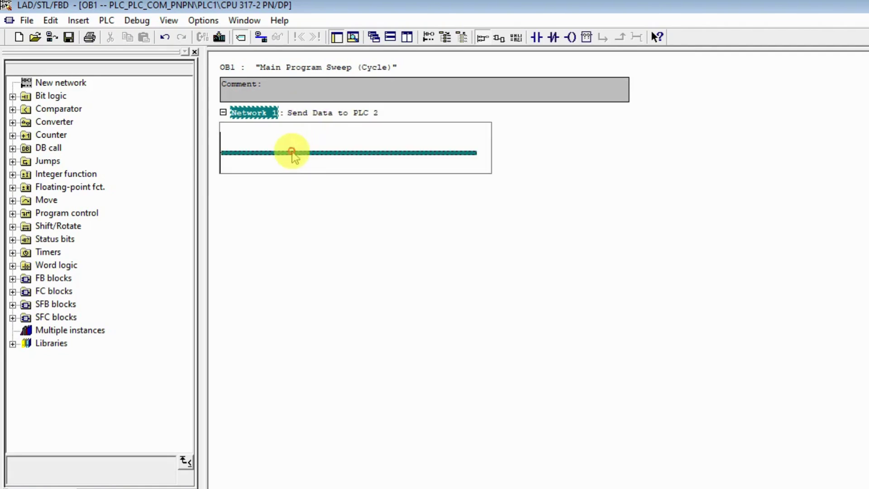
Insert an SFC15 call in Network 1 with LADDR W#16#100.
click(585, 39)
text(sfc)
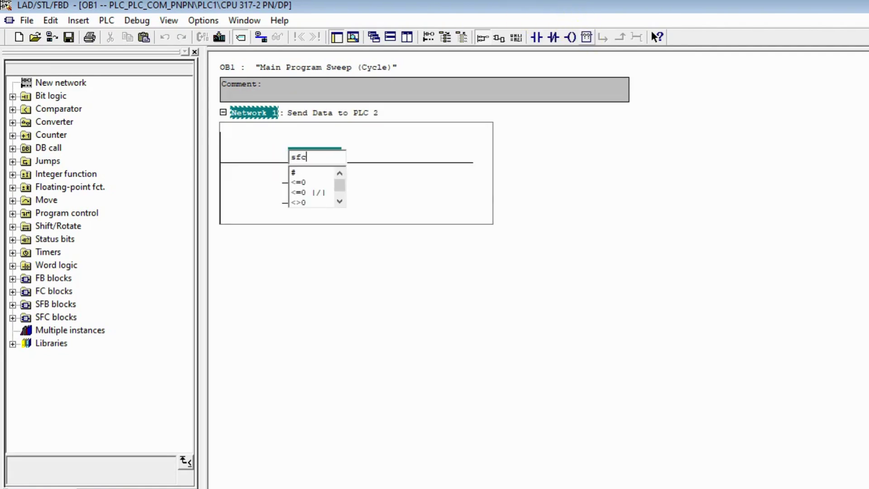
text(15)
key(Return)
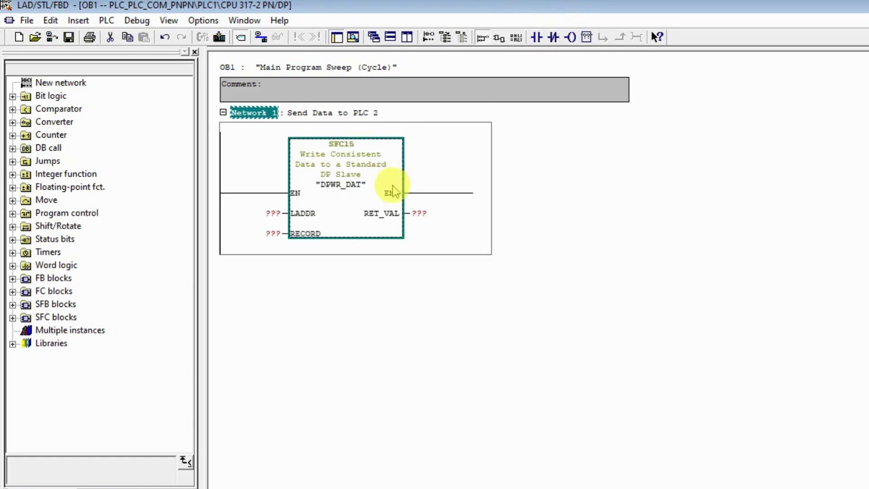
click(275, 212)
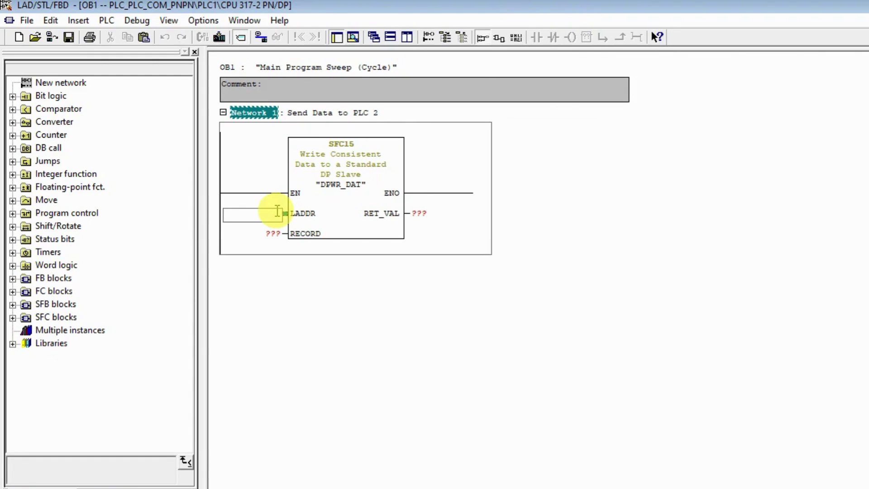
text(W)
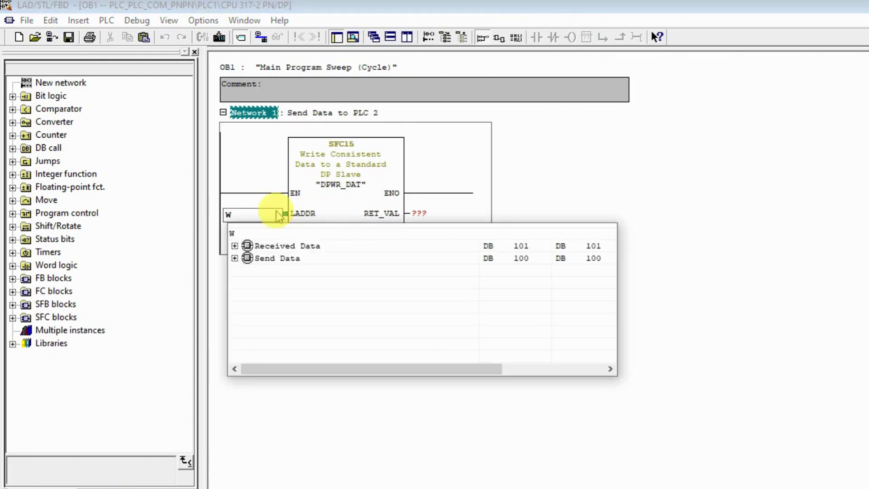
text(#16#100)
key(Return)
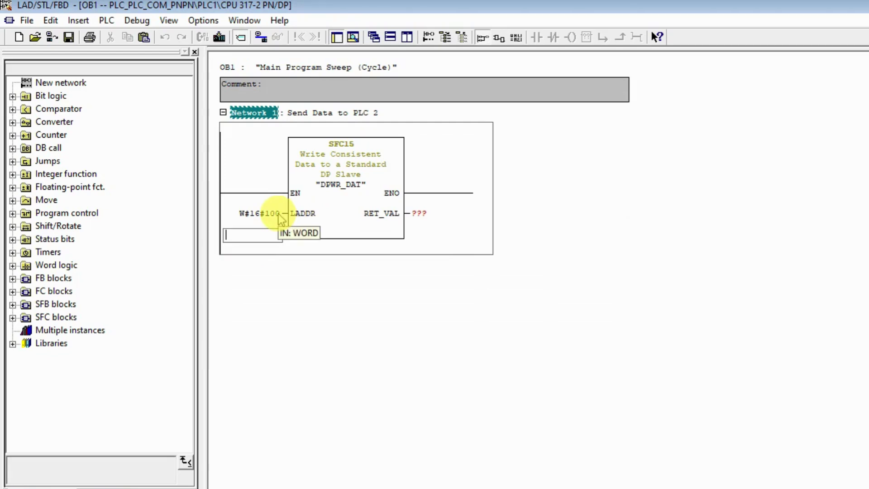
Give SFC15 RECORD P#DB100.DBX0.0 BYTE 20 and RET_VAL MW2, then add Network 2.
text(P#)
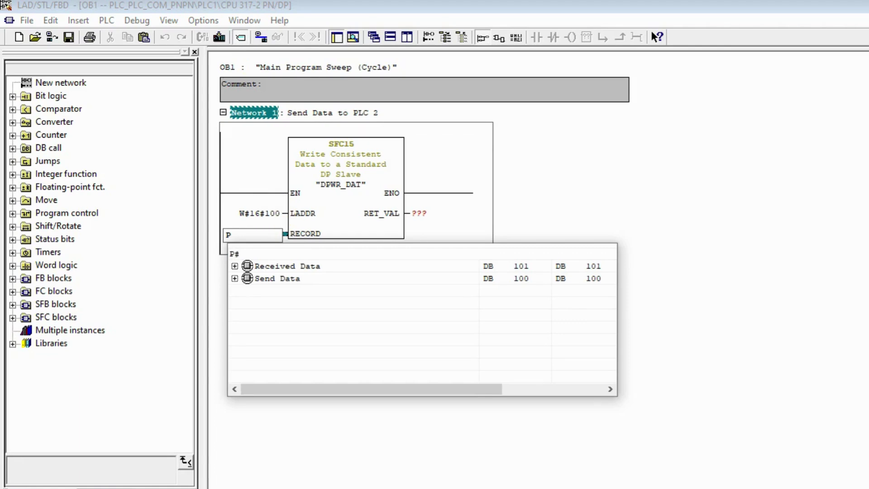
text(db100.dbx0.0 byte 20)
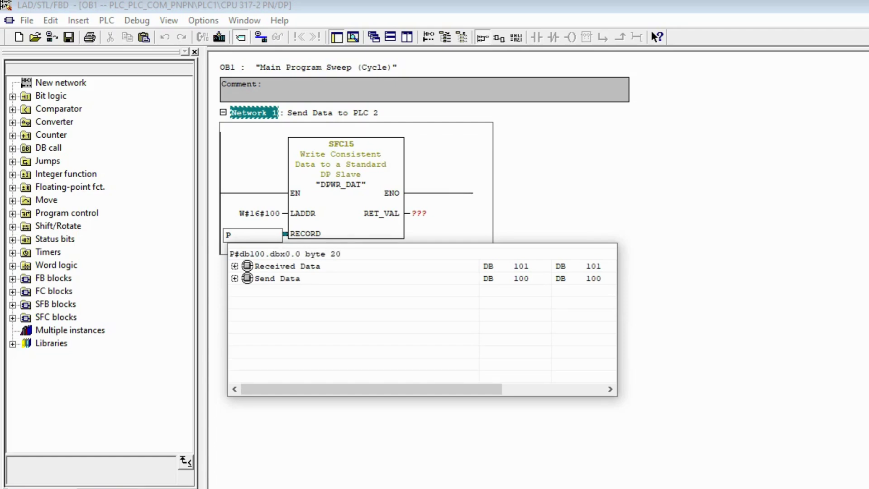
key(Return)
text(me)
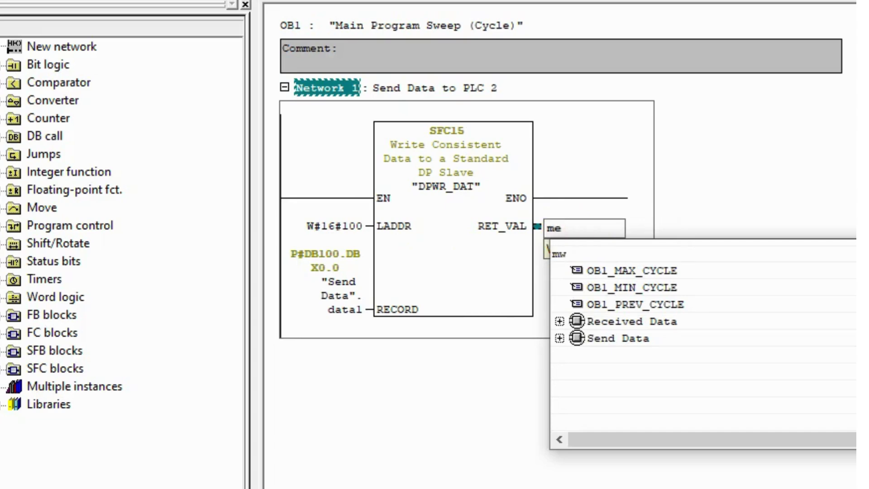
text(2)
click(316, 99)
click(561, 2)
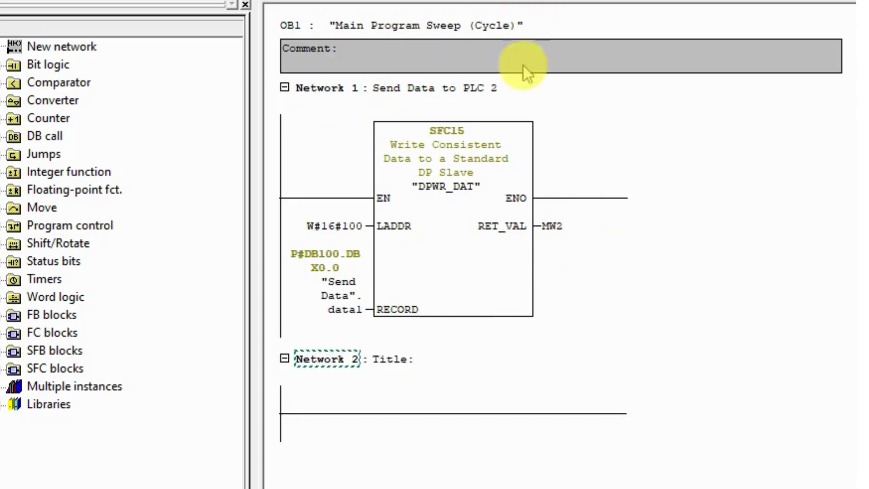
Title Network 2 "Receive Data from PLC 2".
click(398, 360)
text(Recei)
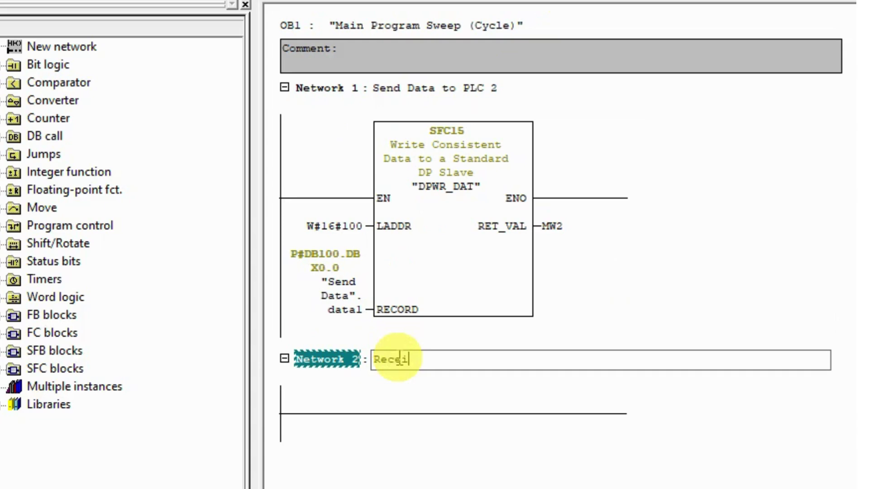
text(ve Data from PL)
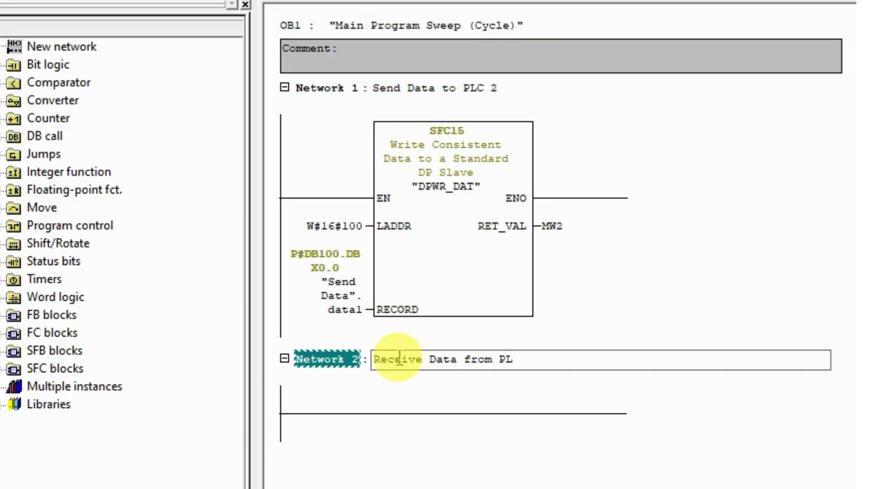
text(C 2)
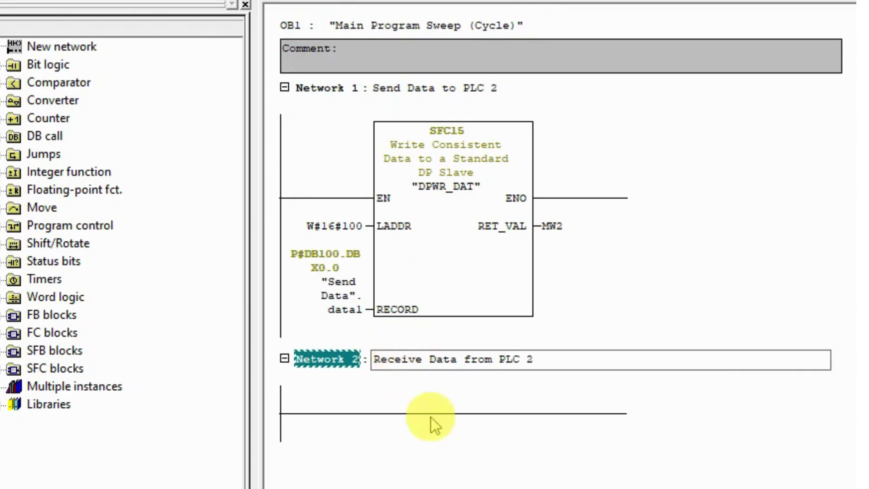
click(448, 408)
click(424, 413)
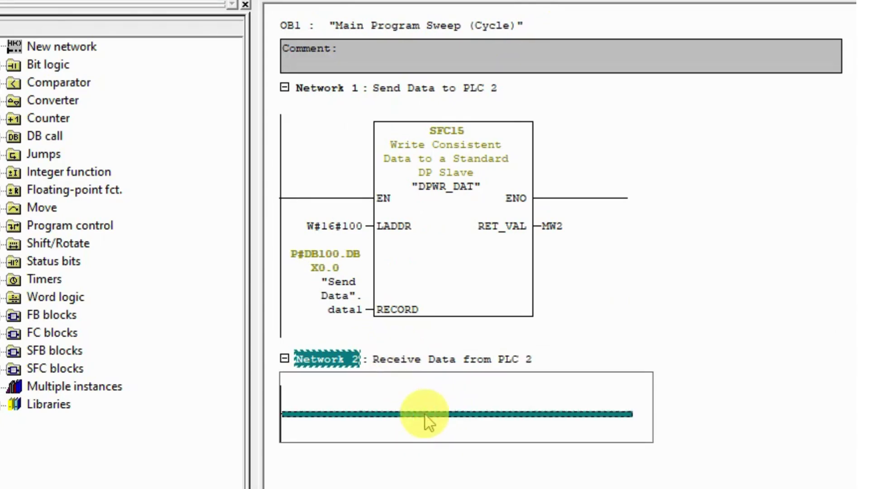
Insert an SFC14 call in Network 2 with LADDR W#16#12C.
click(784, 4)
text(SF)
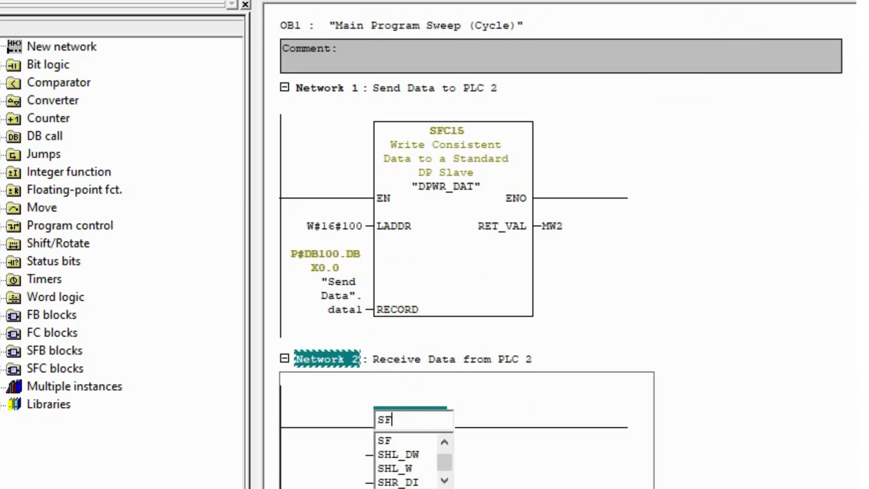
text(C14)
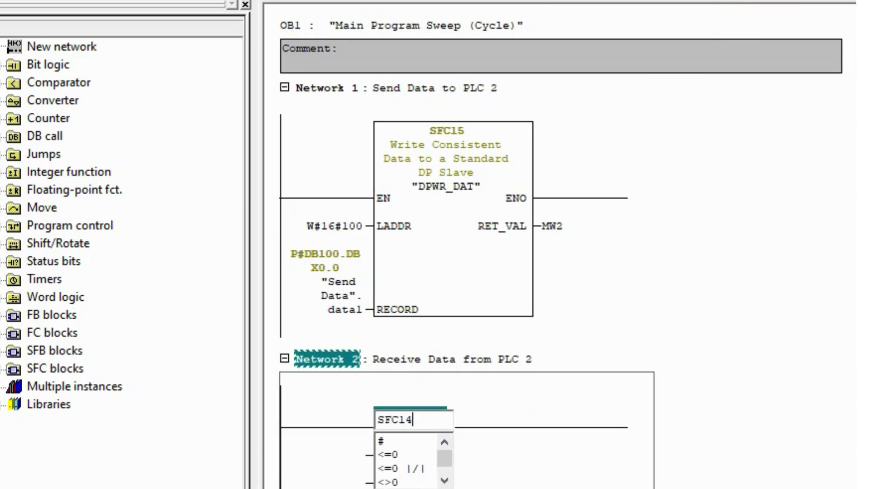
key(Return)
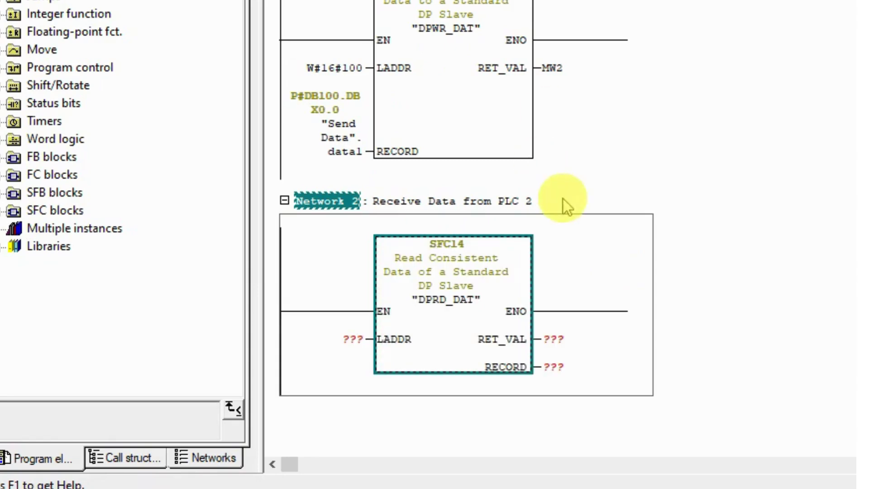
click(358, 339)
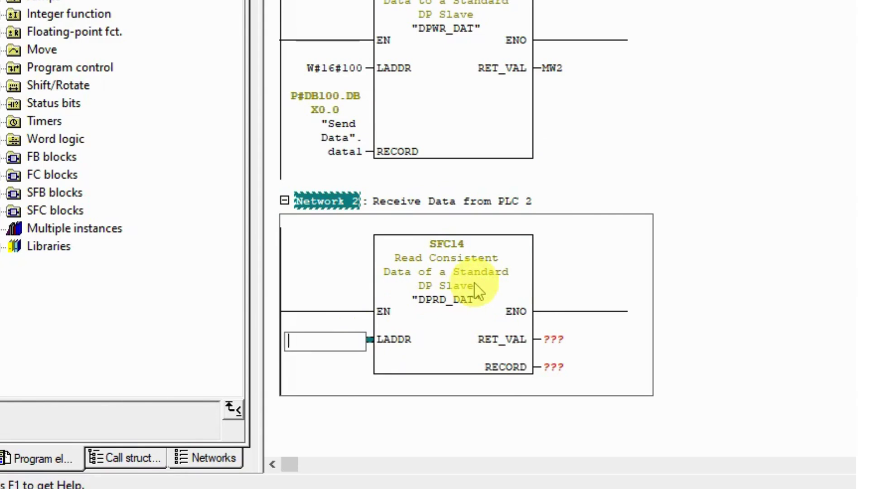
text(w)
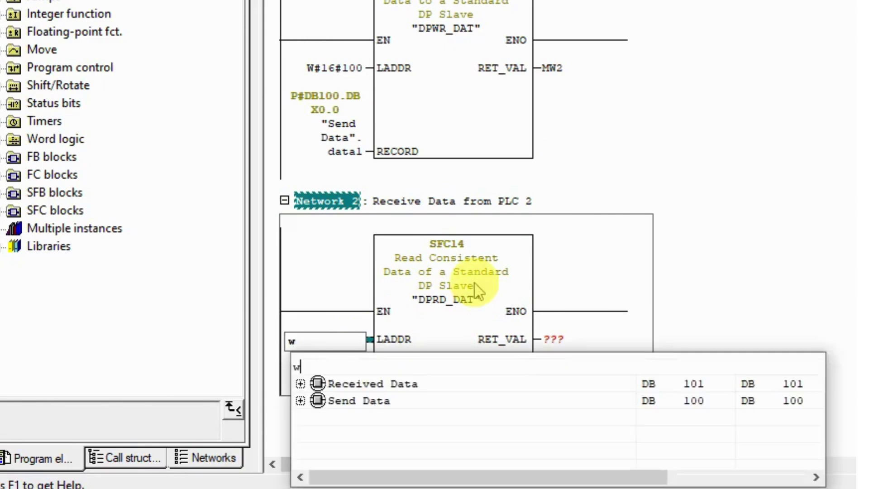
text(#16#)
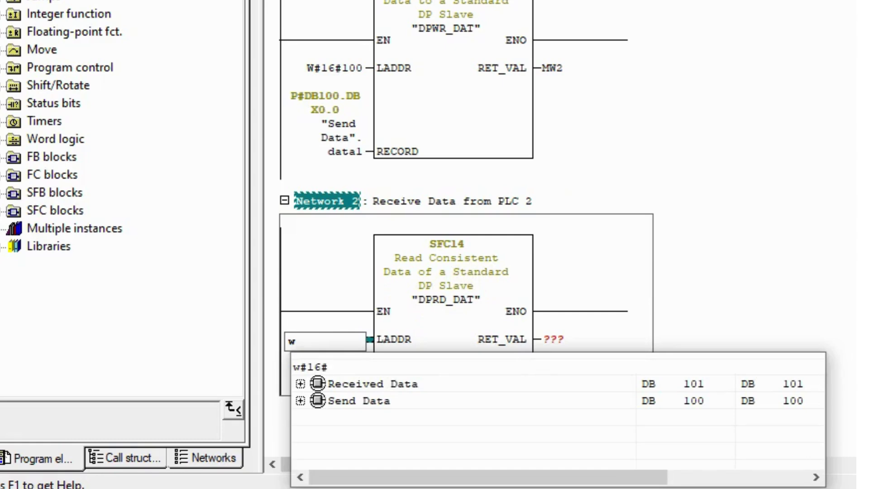
text(12)
text(c)
key(Return)
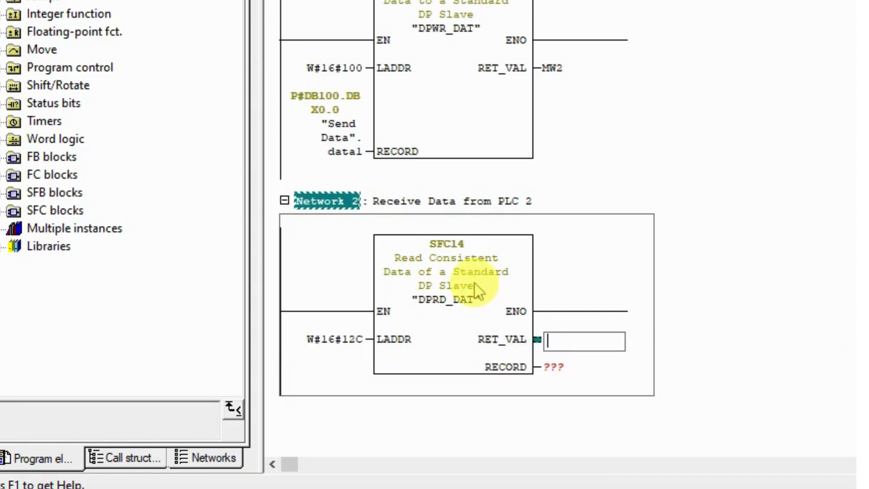
Give SFC14 RET_VAL MW4 and RECORD P#DB101.DBX0.0 BYTE 64.
text(mw)
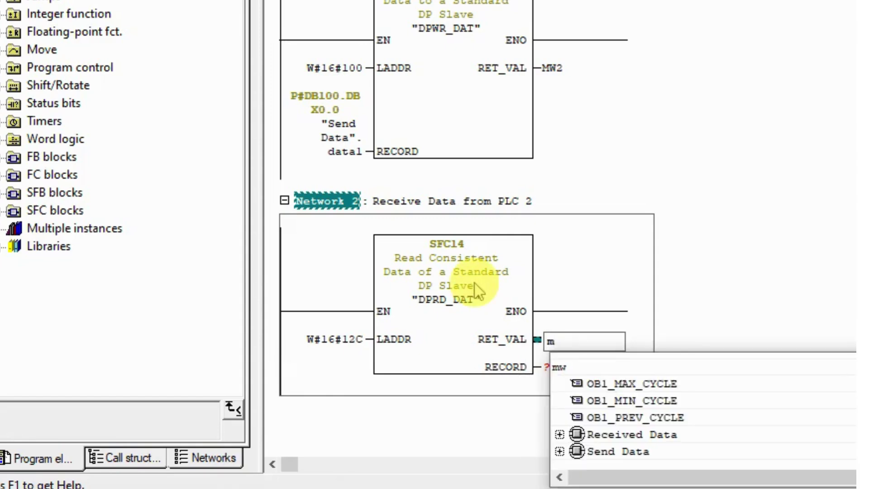
text(4)
key(Return)
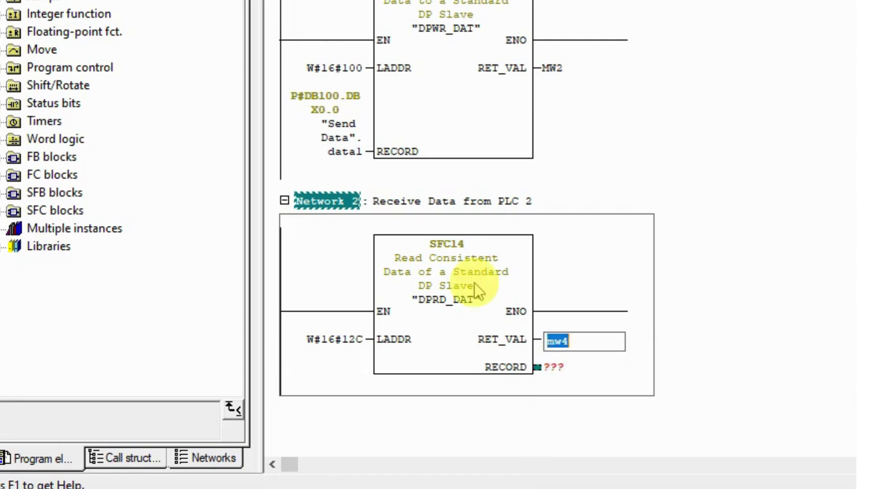
text(P#db)
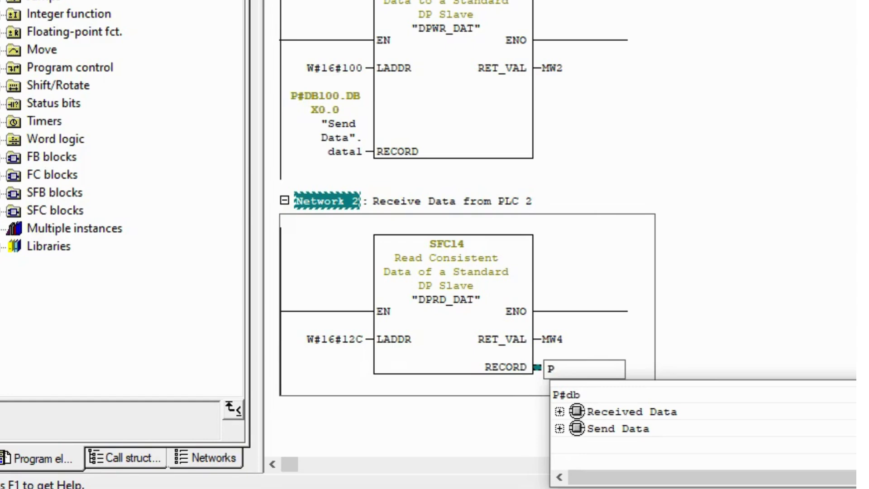
text(101.DBx0.0 byte 64)
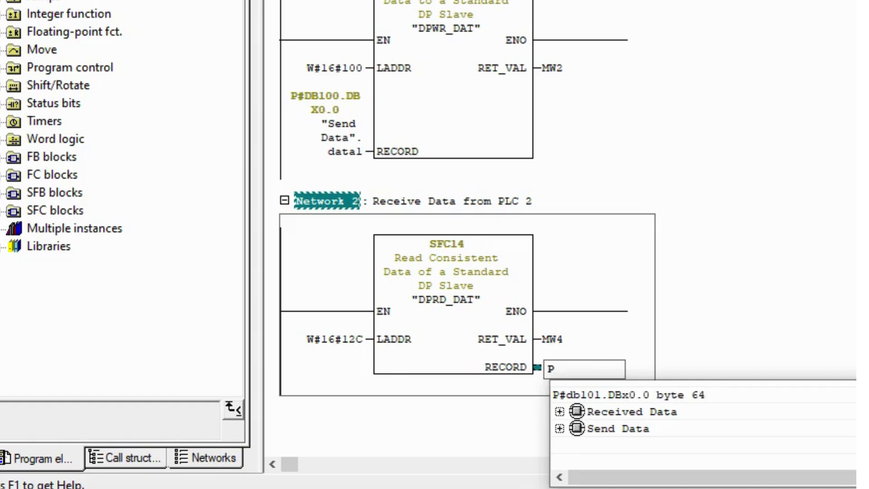
key(Return)
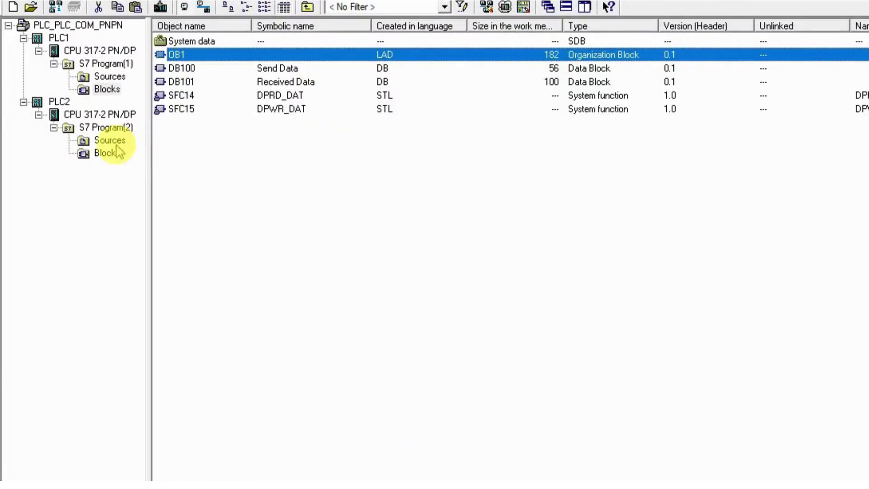
Select OB1 in PLC2's Blocks folder, review its properties, and open it for editing.
click(106, 153)
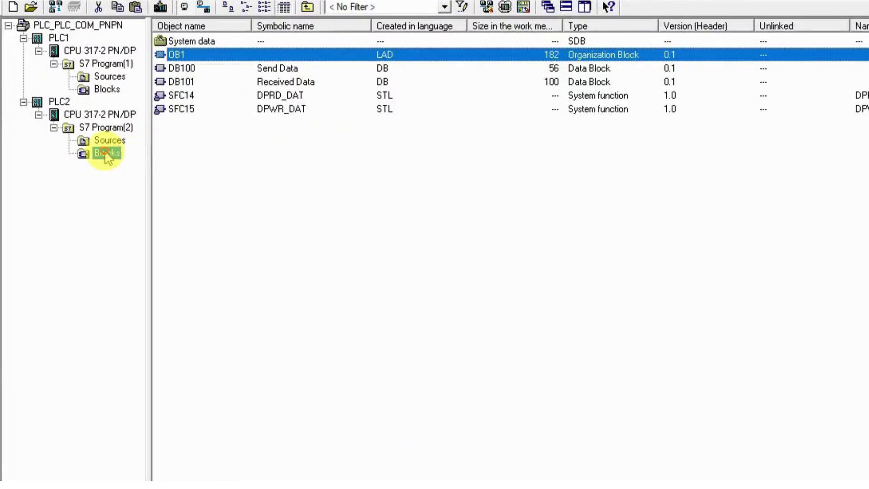
click(177, 58)
key(alt+Return)
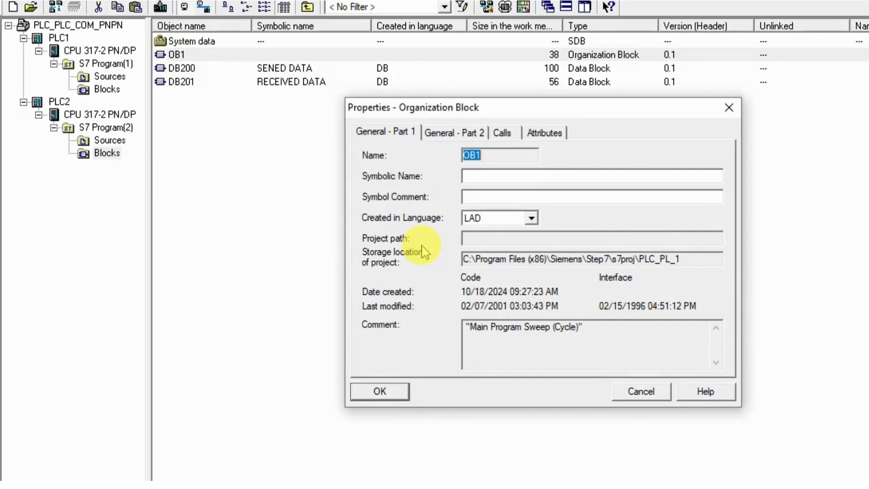
click(388, 392)
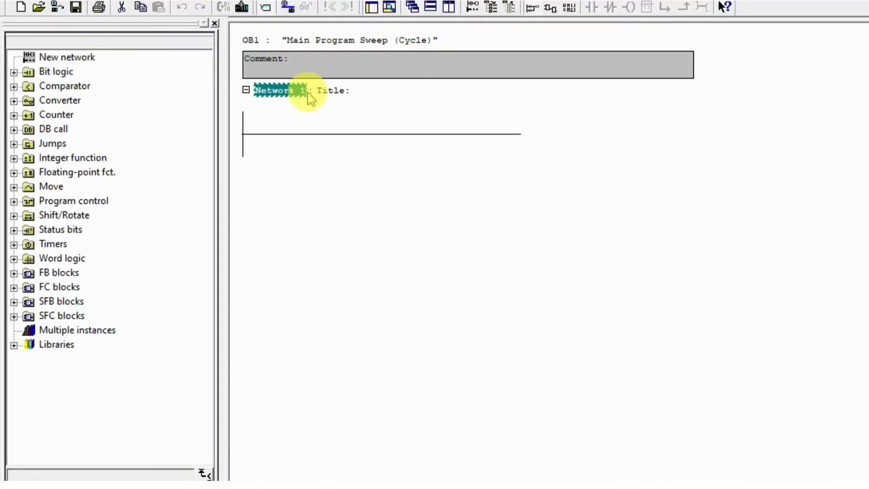
Title Network 1 'Receive Data from PLC 1' and insert an SFC14 call box on its rung.
click(331, 90)
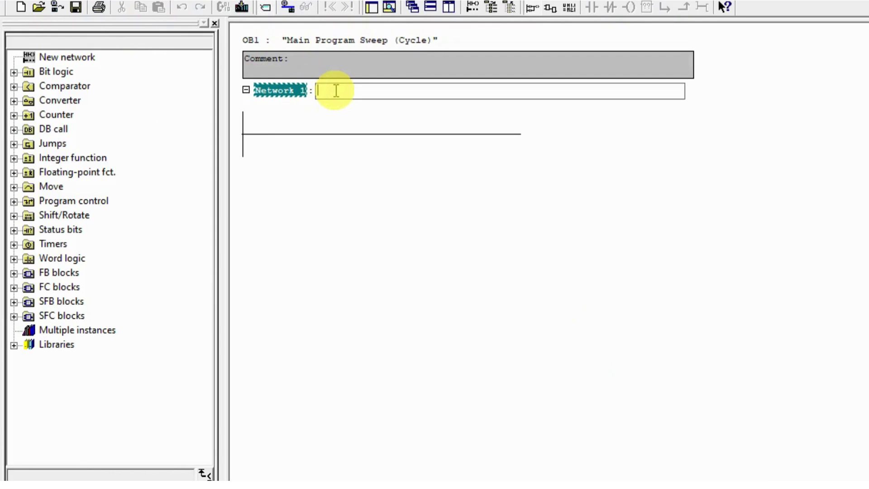
text(Receive Data from PL)
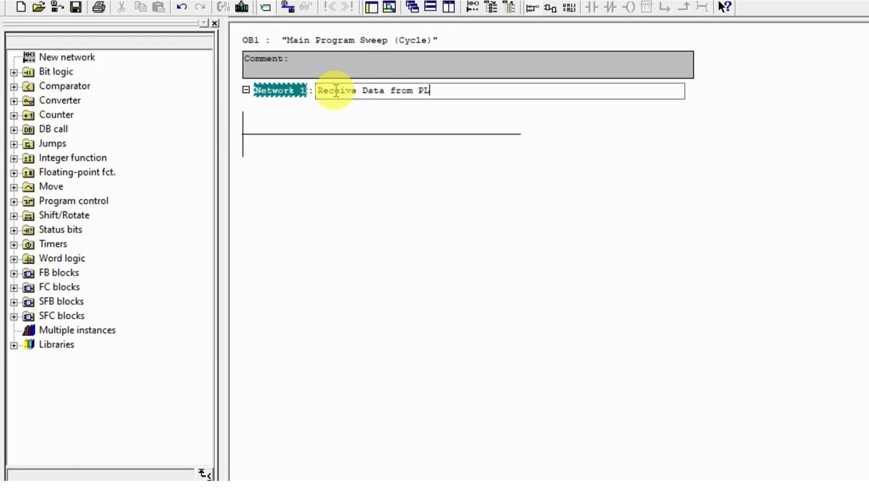
text(C 1)
click(324, 135)
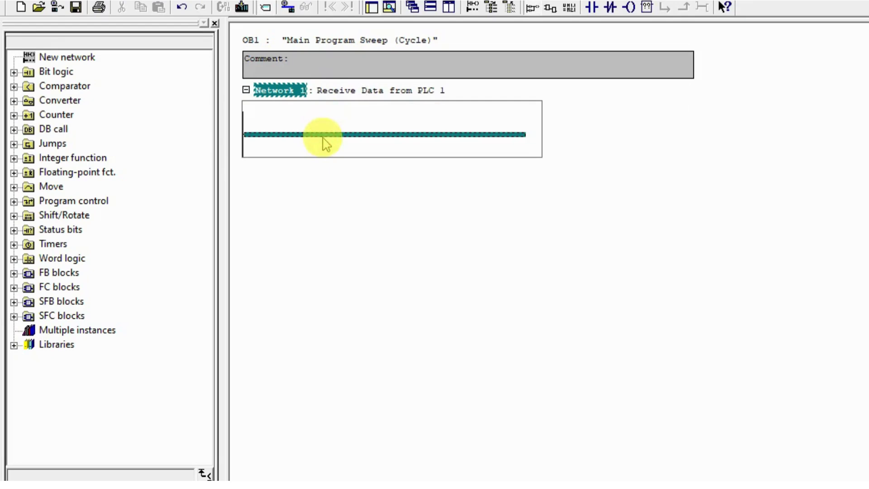
click(647, 7)
text(sfc14)
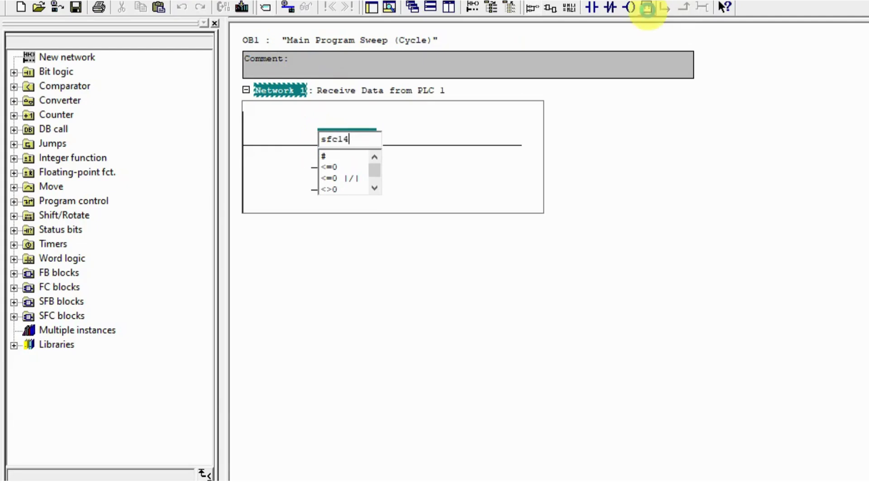
key(Return)
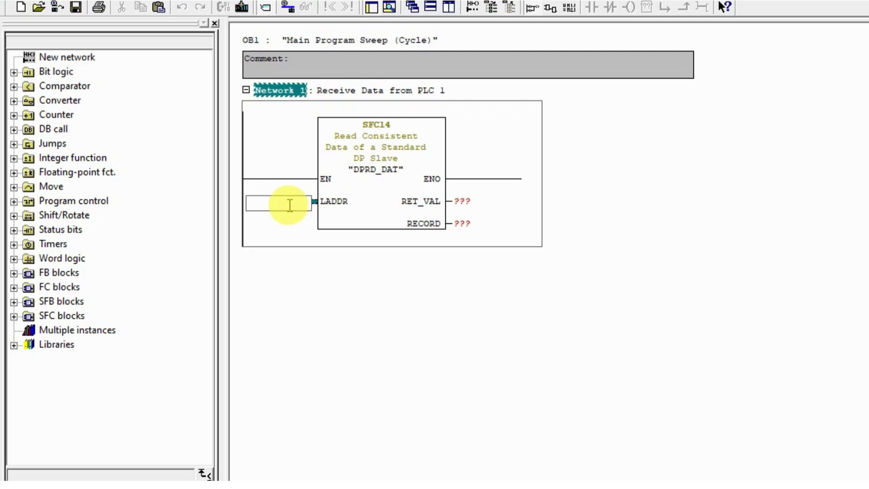
Set SFC14's LADDR to W#16#100, RET_VAL to MW2 and RECORD to P#DB201.DBX0.0 BYTE 20.
text(W)
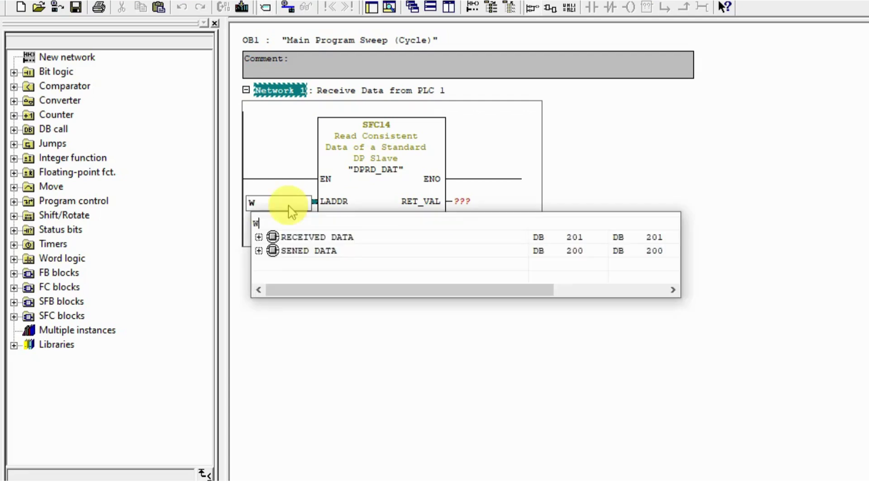
text(#16#100)
key(Return)
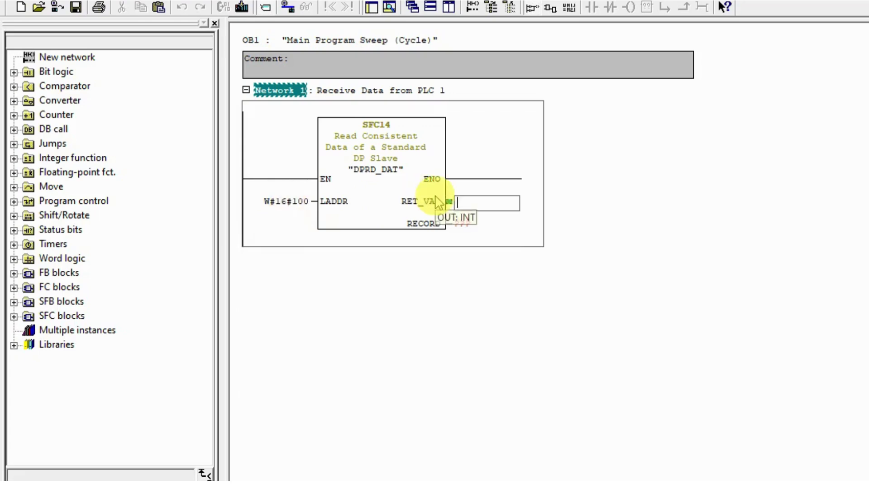
text(mw2)
key(Return)
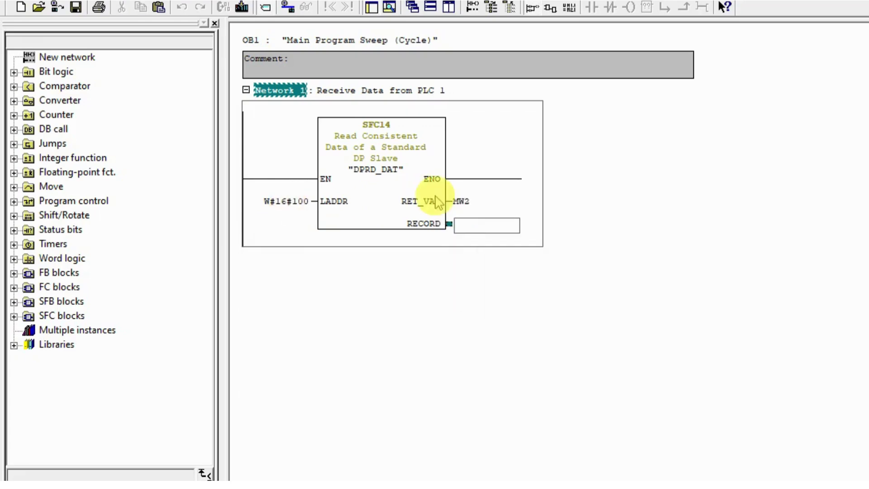
text(p#d)
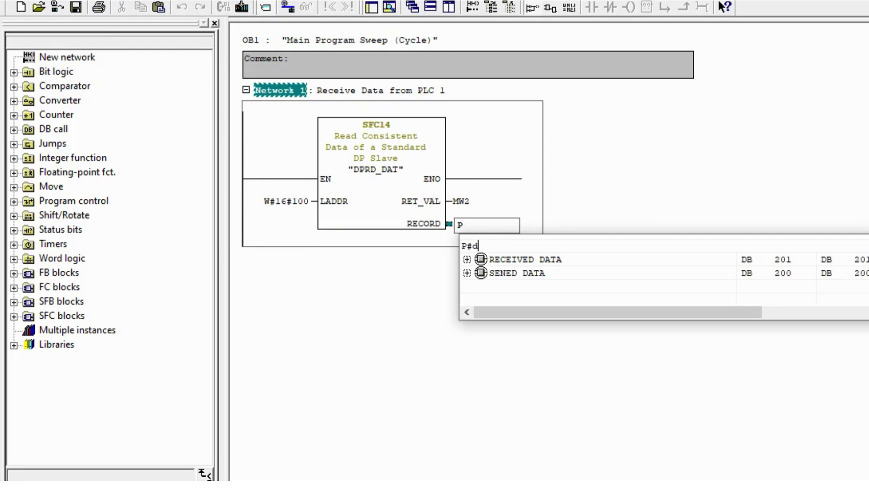
text(b201.dbx0.0 byte 20)
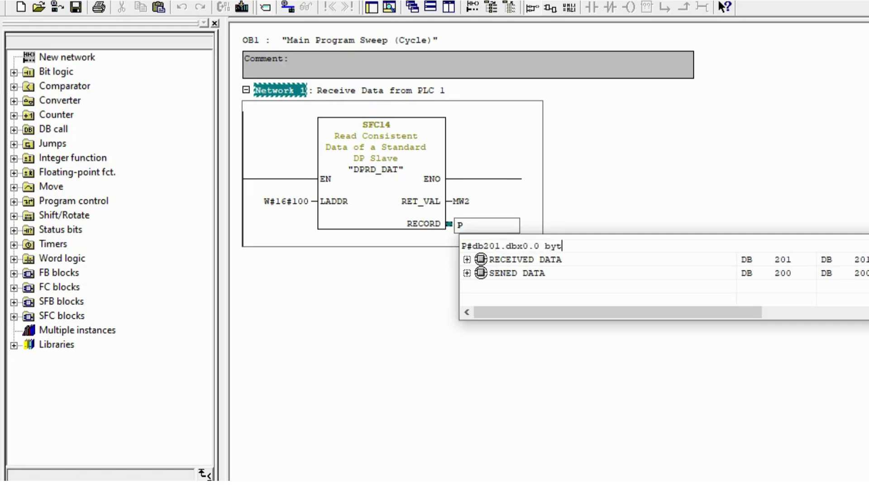
key(Return)
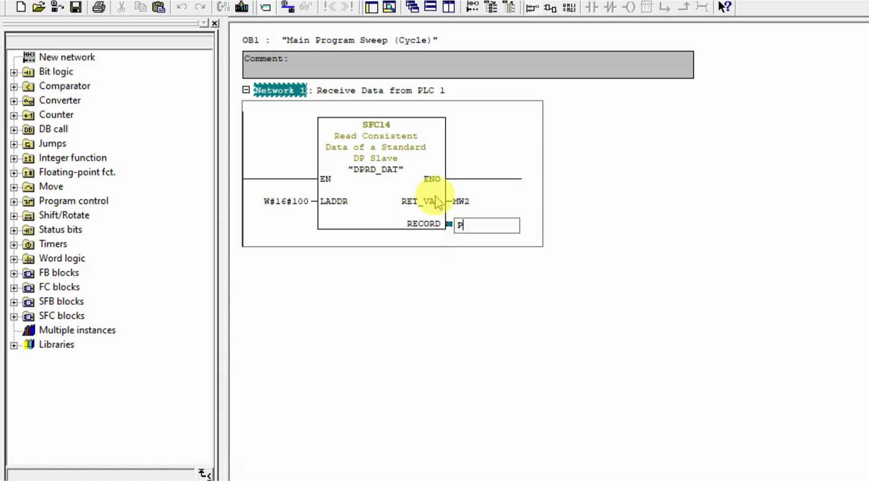
click(286, 92)
Add Network 2 titled 'Send Data to PLC 1' with an SFC15 call box.
click(472, 8)
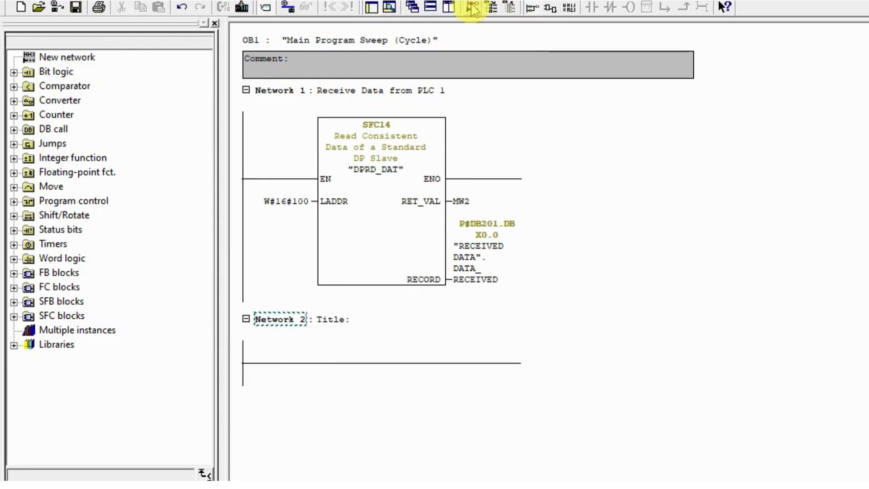
click(335, 319)
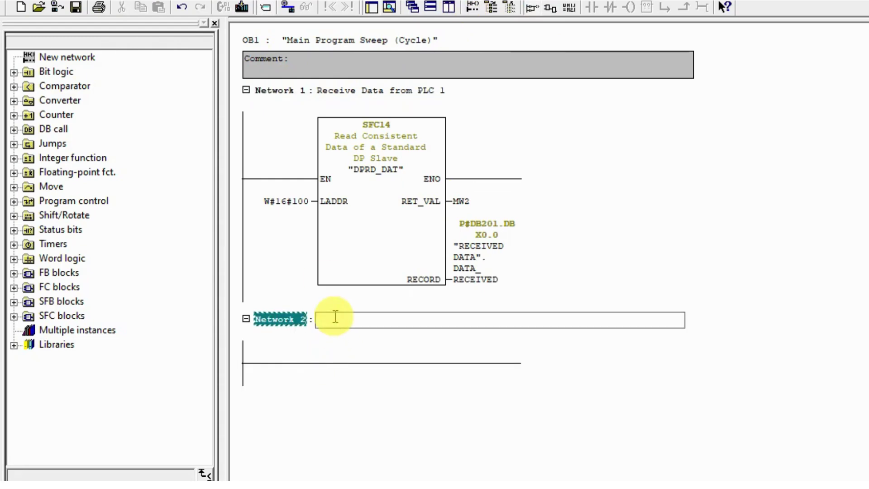
text(Send Data to)
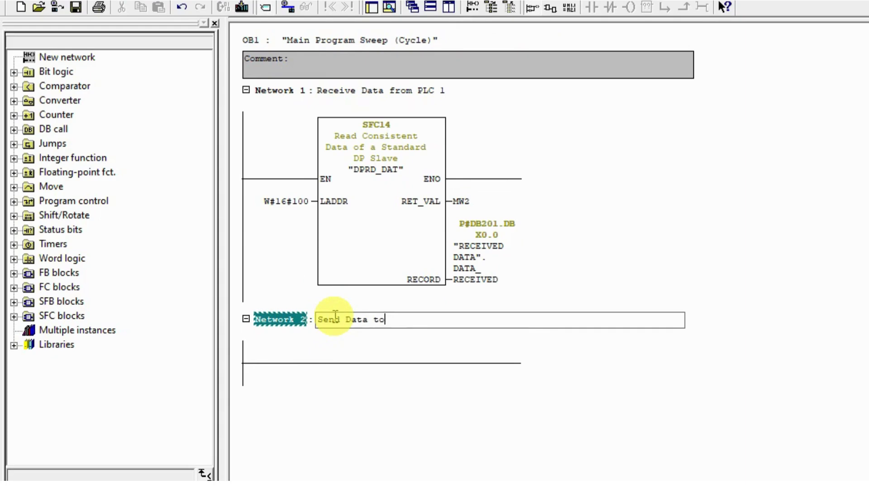
text( PLC 1)
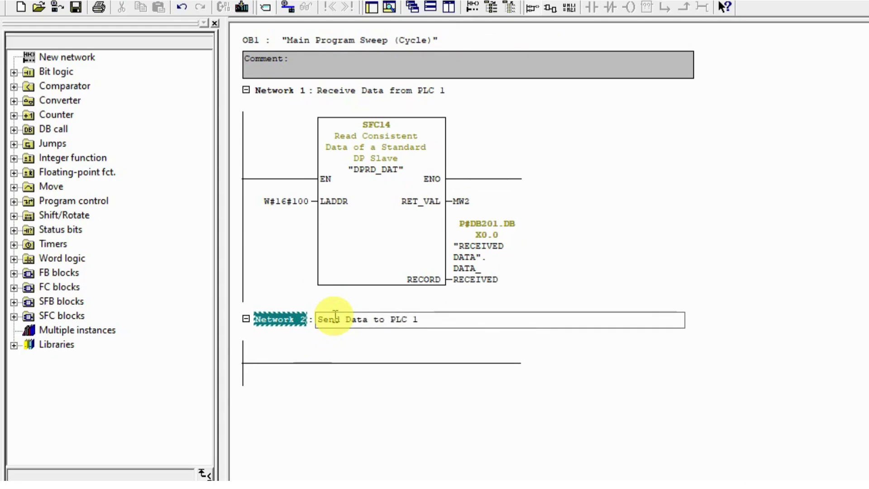
click(319, 362)
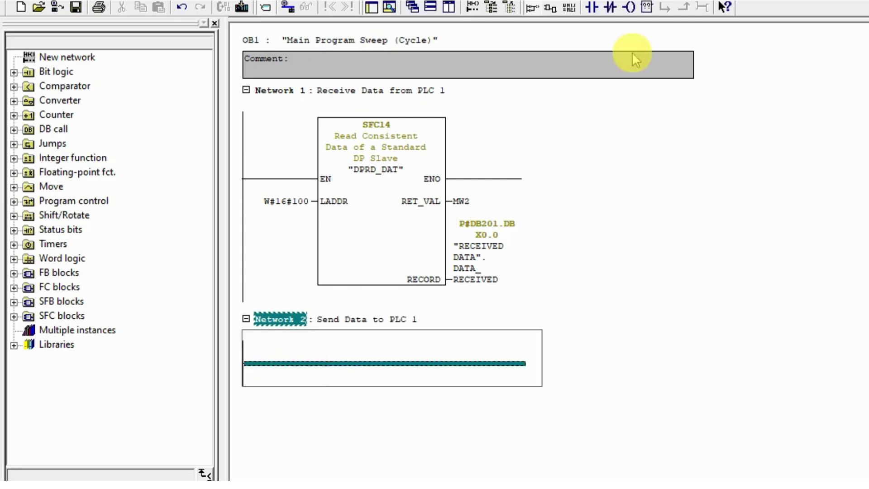
click(647, 6)
text(sfc15)
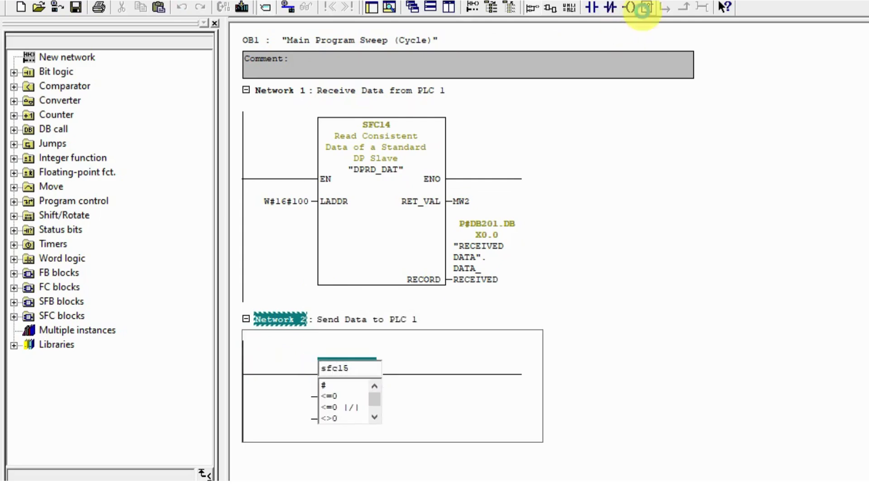
key(Return)
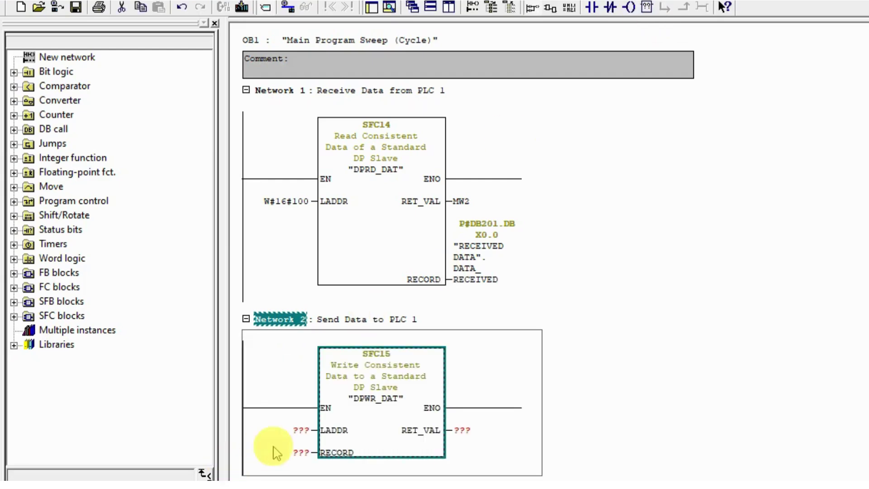
Set SFC15's LADDR to W#16#12C and RECORD to P#DB200.DBX0.0 BYTE 64, entering MW4 for RET_VAL.
click(298, 431)
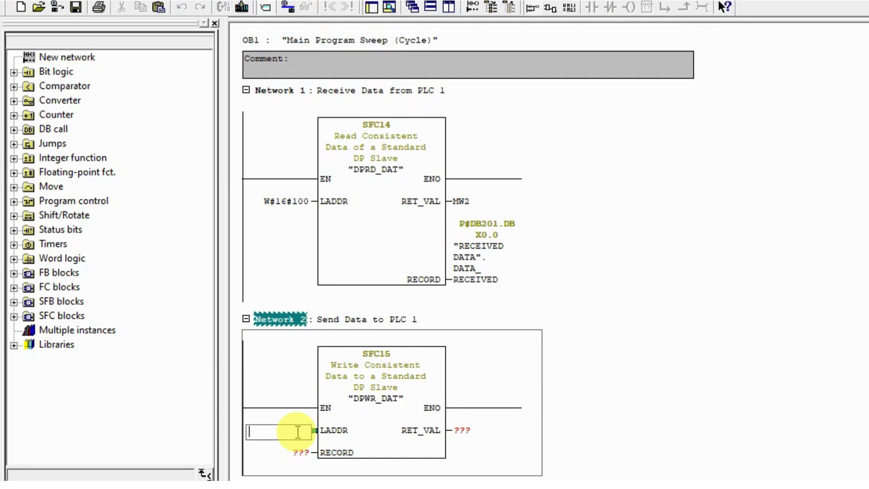
text(w#16#)
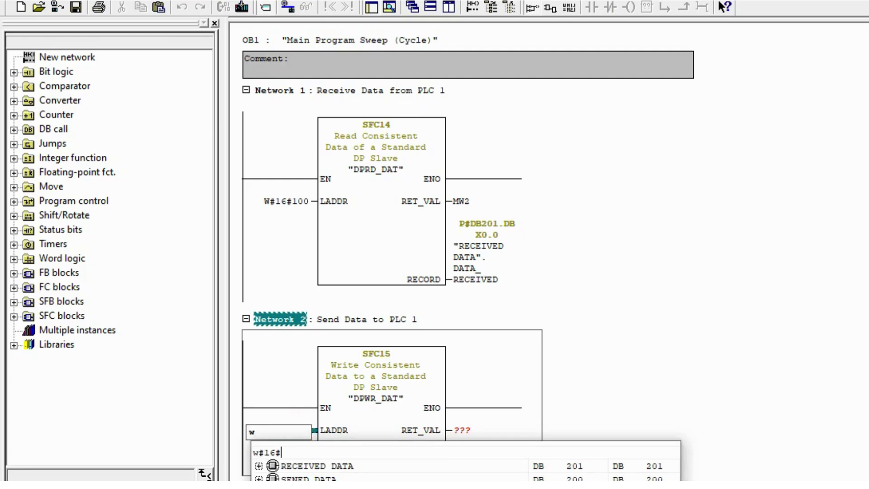
text(12c)
key(Return)
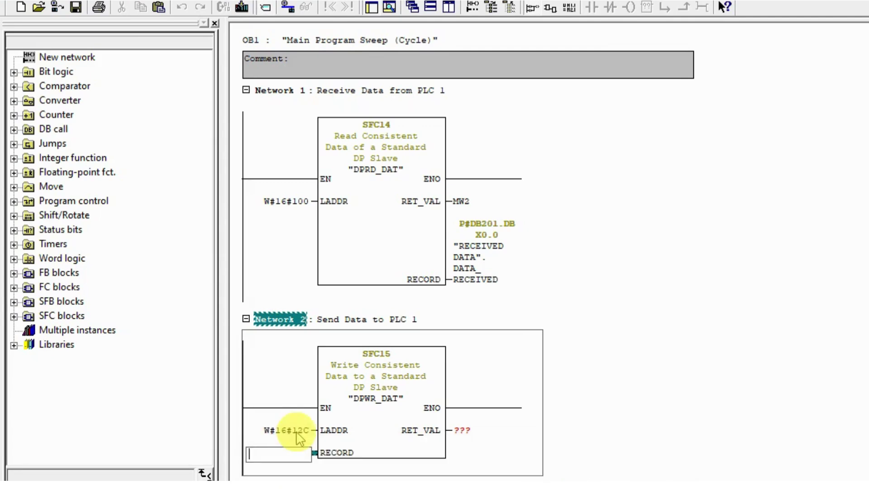
text(P)
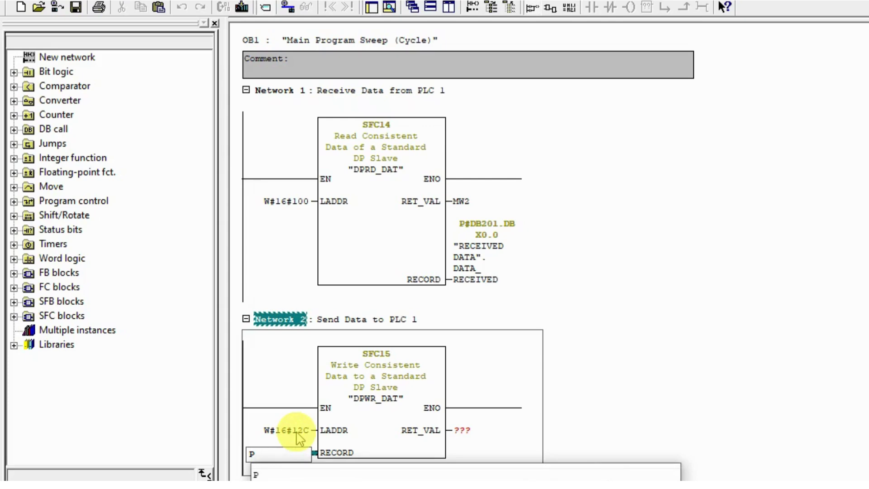
text(#db)
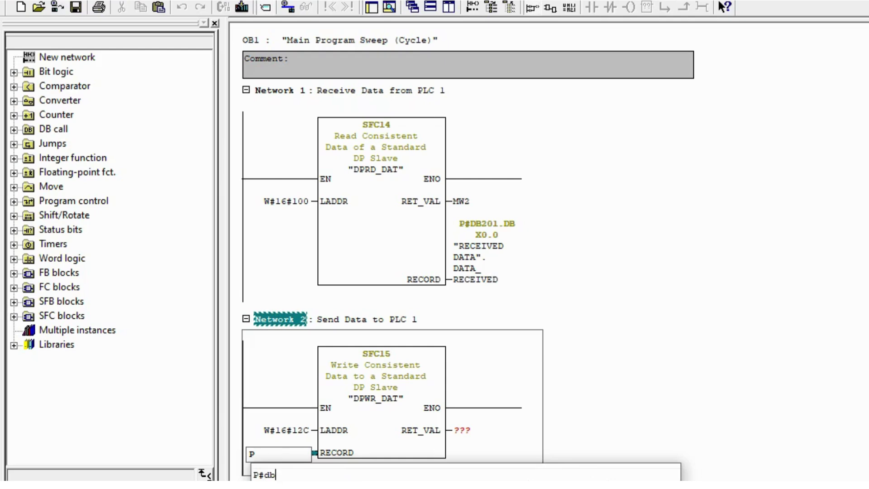
text(200.dbx0.0 byte 8)
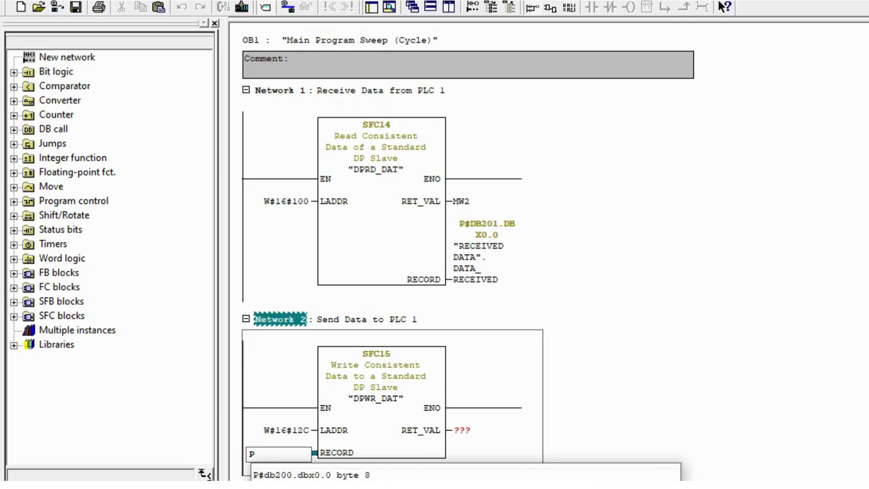
key(BackSpace)
text(64)
key(Return)
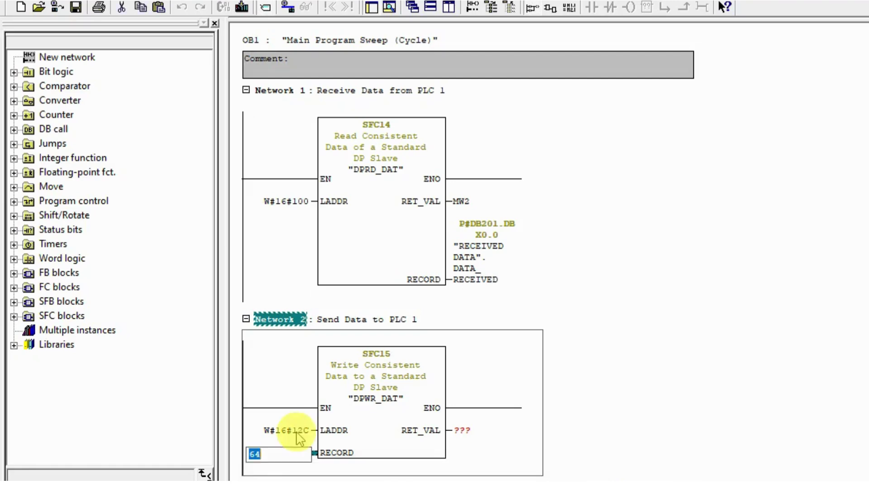
text(mw)
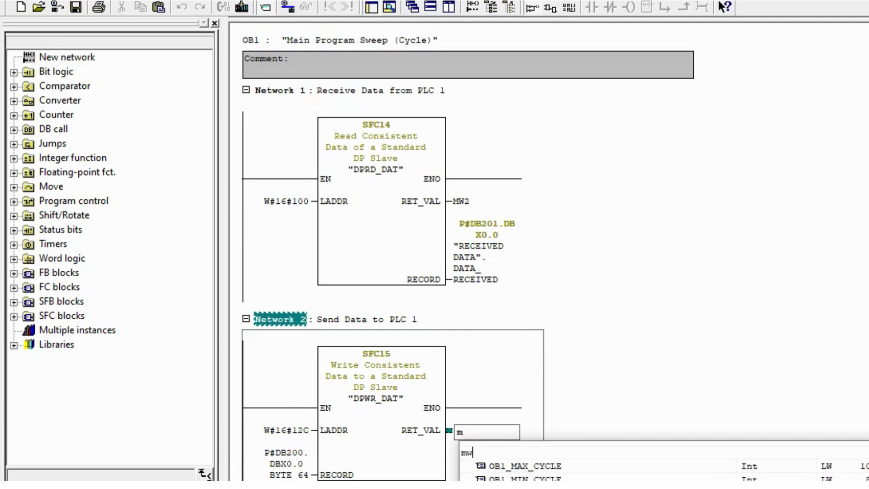
text(4)
Commit MW4 as SFC15's RET_VAL and save PLC2's OB1.
key(Return)
key(Return)
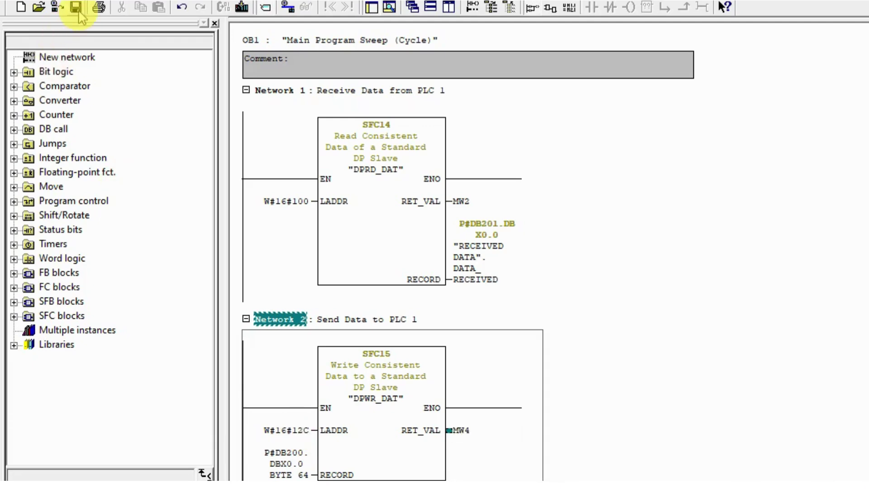
click(78, 12)
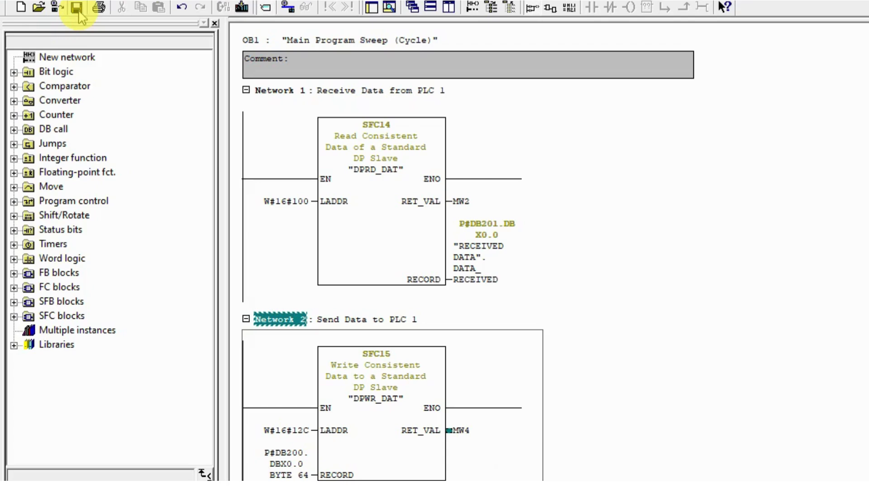